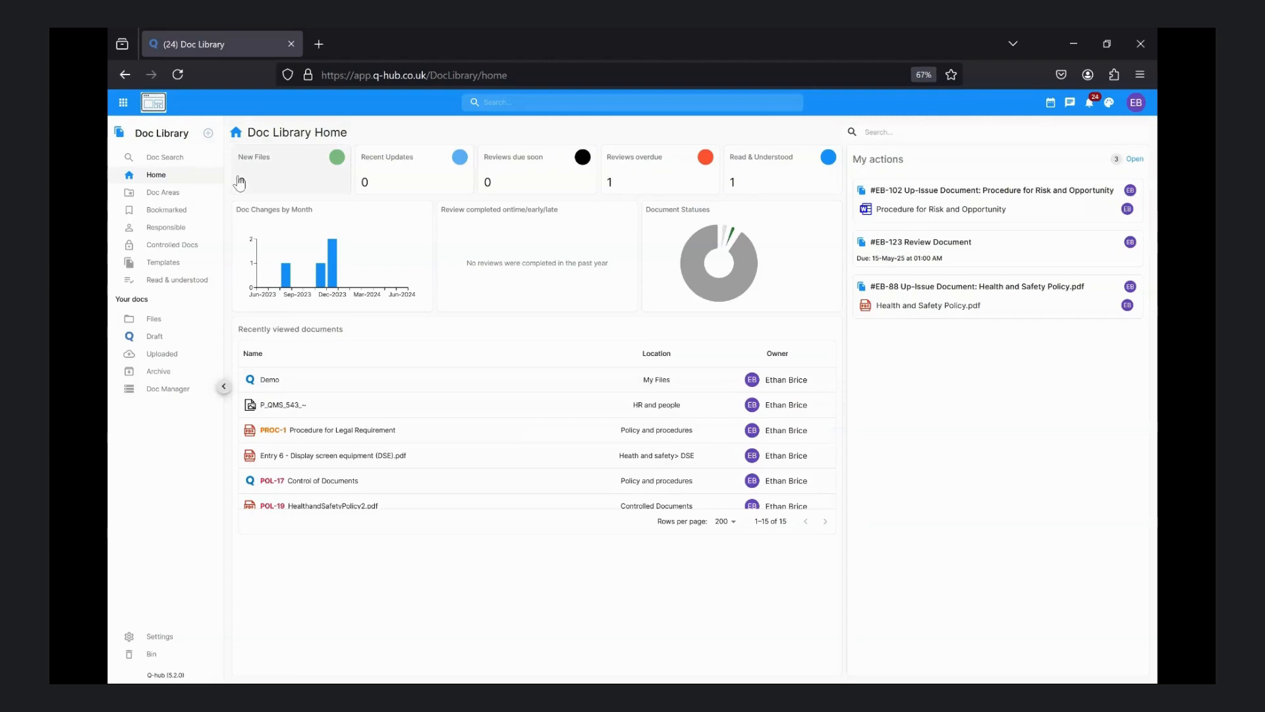
Create a new document and title it "Demo"
left_click(239, 183)
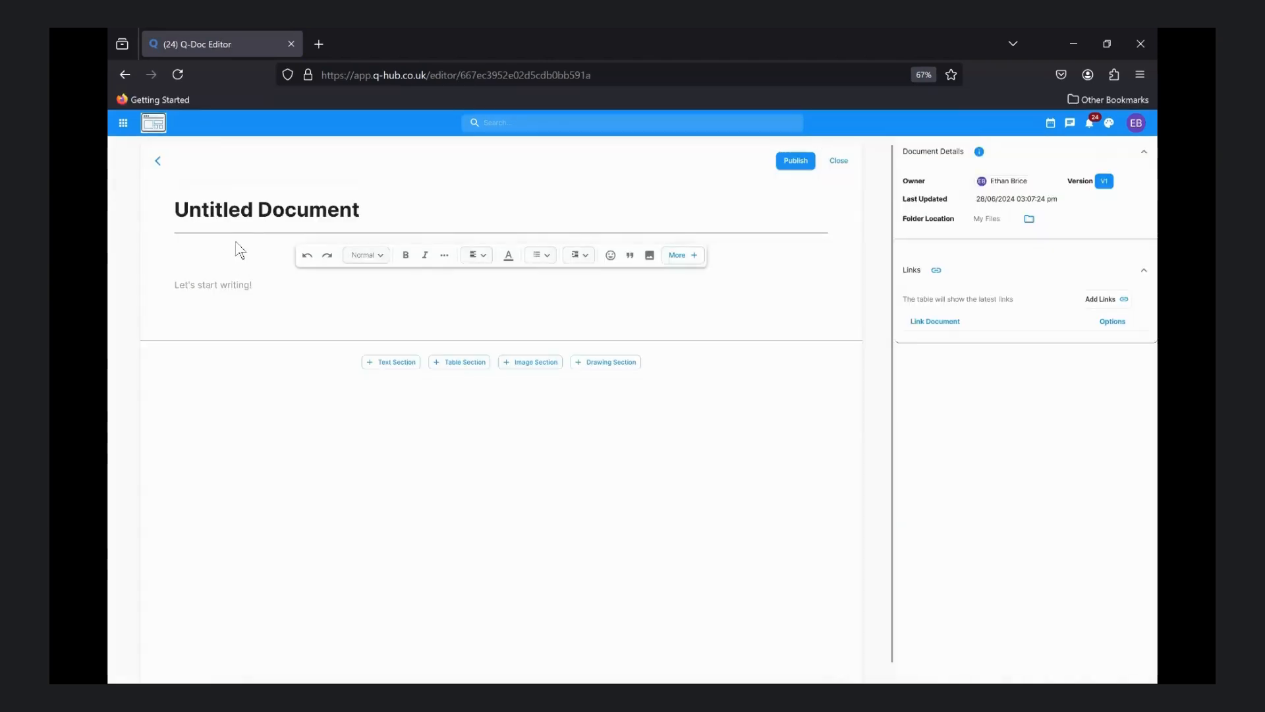
triple_click(250, 210)
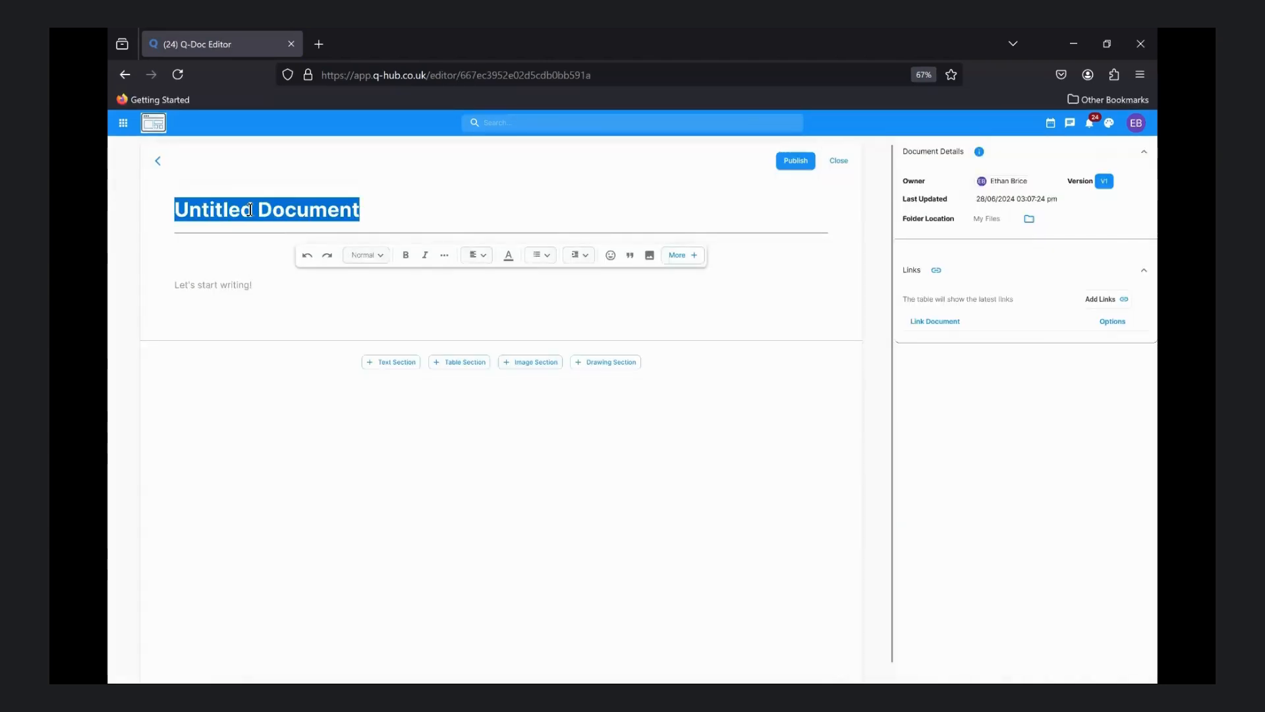
type("Demo")
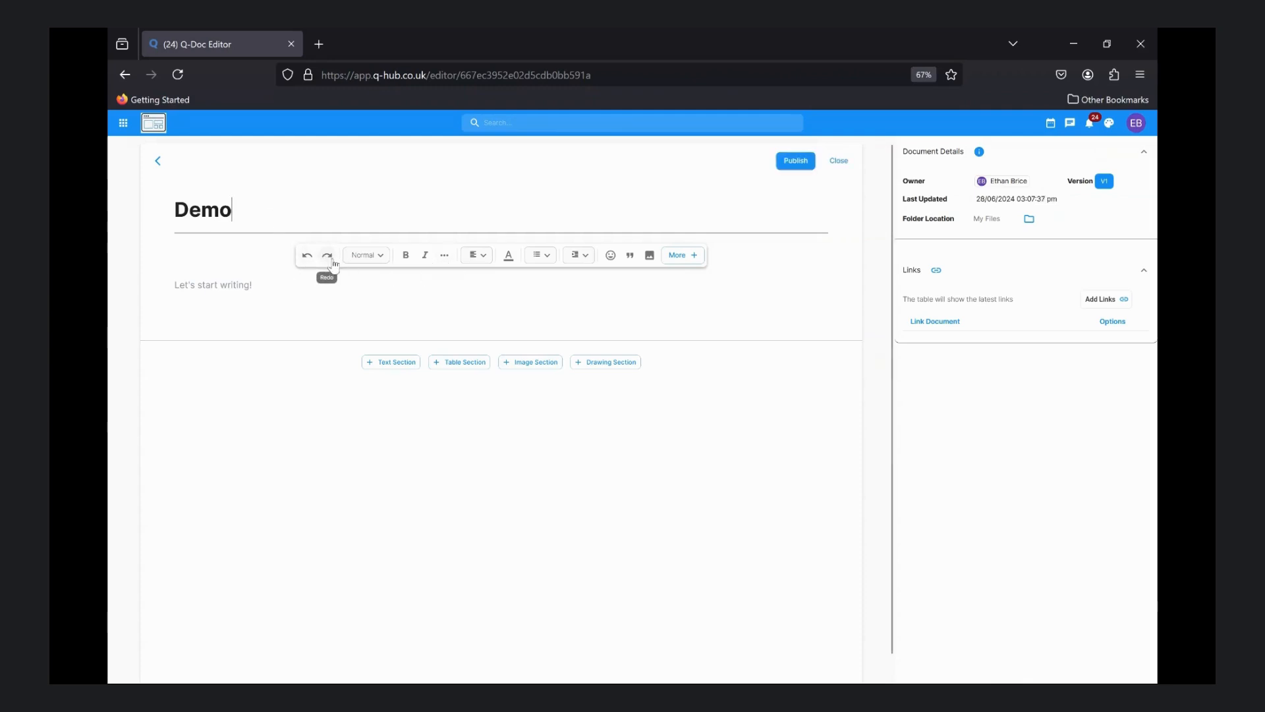
Write "Demo" in the document body and format it as Heading 2
left_click(241, 281)
type("Demo")
key("ctrl+a")
left_click(381, 256)
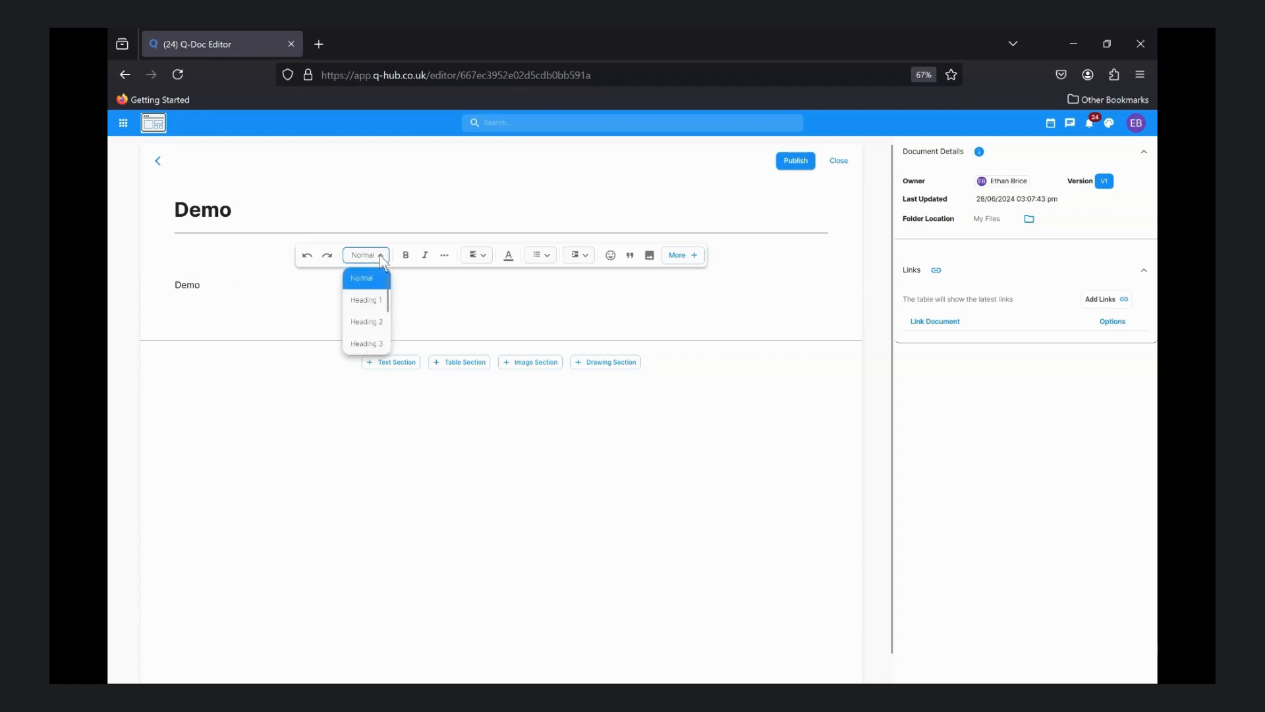
left_click(373, 332)
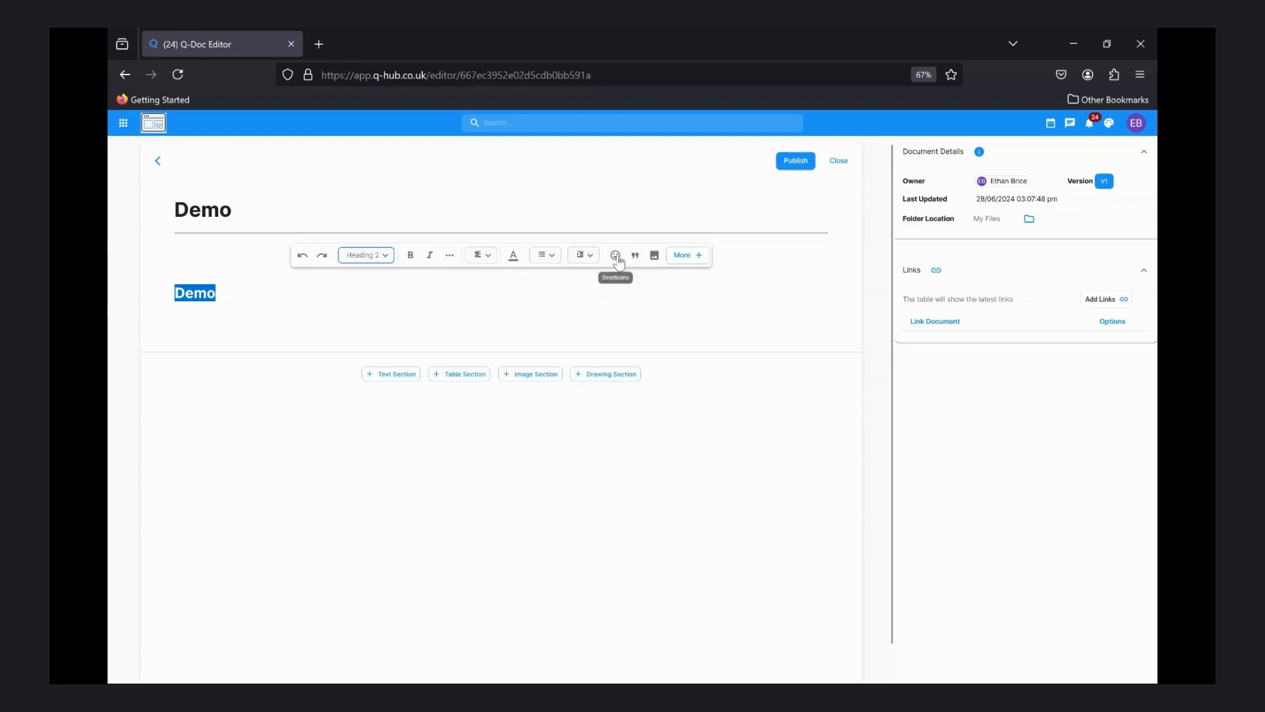
Add an image section below the Demo heading and upload a screenshot image into it
left_click(655, 257)
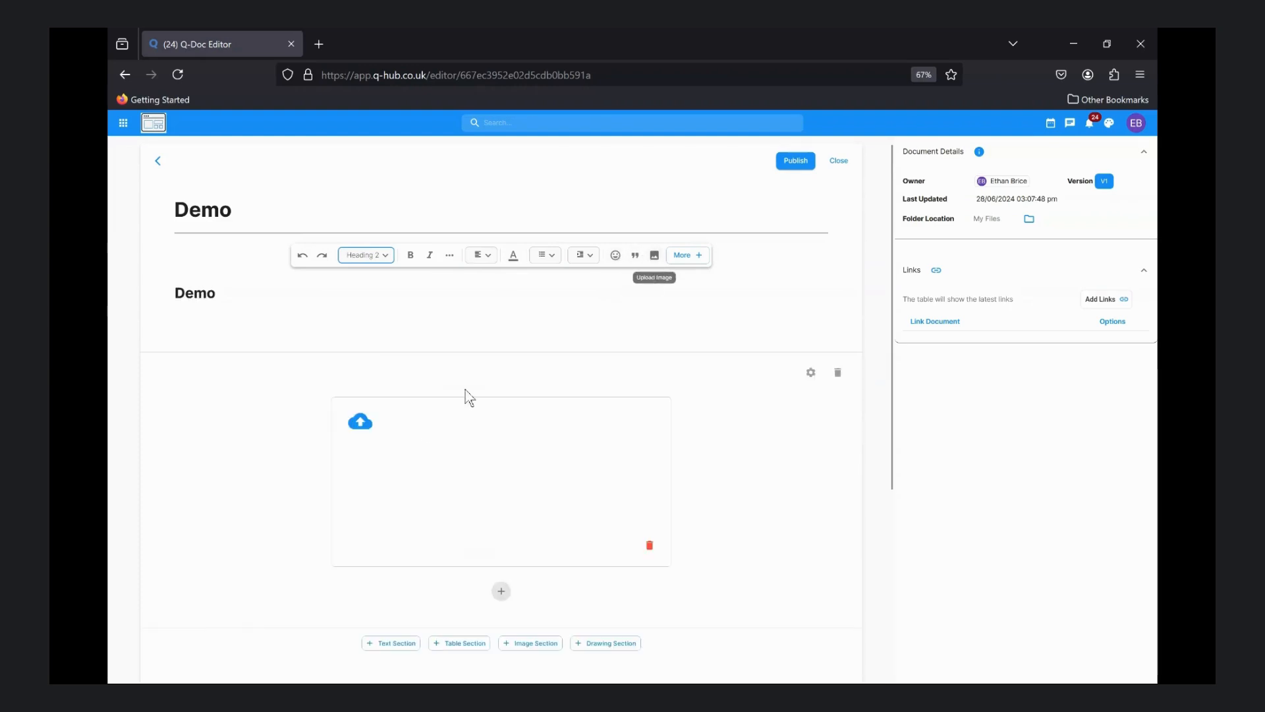
left_click(344, 433)
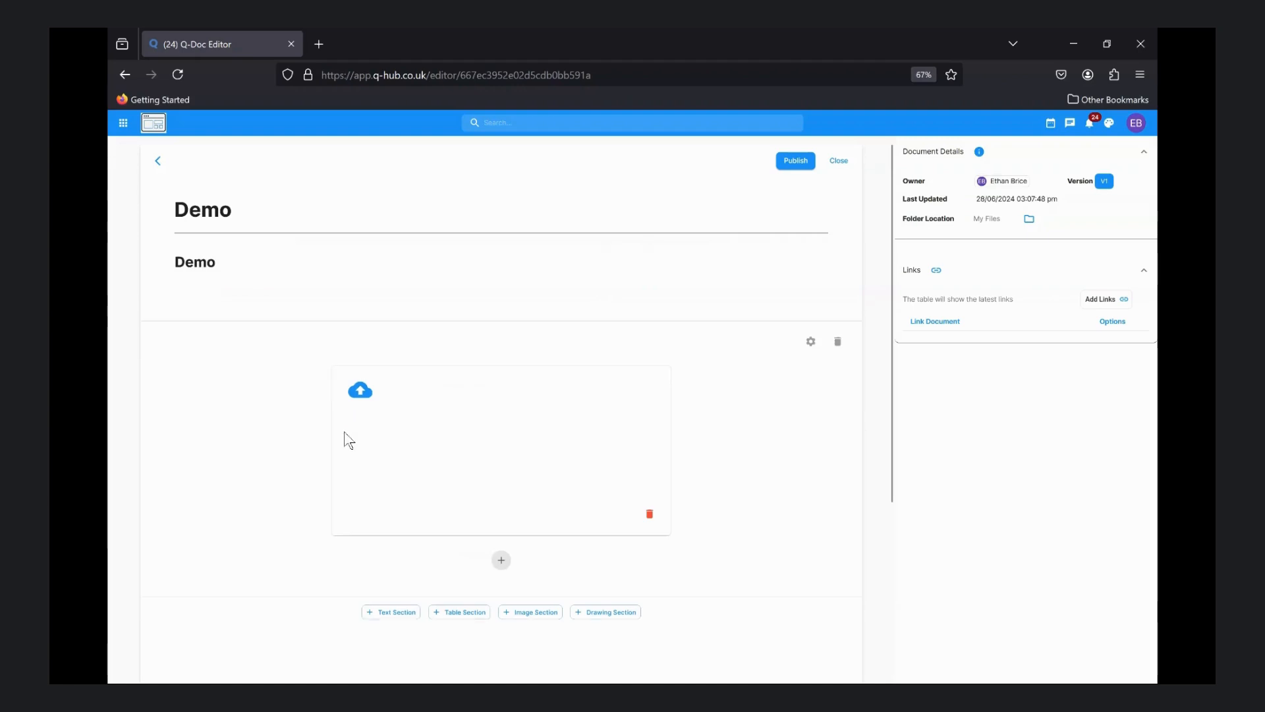
left_click(360, 393)
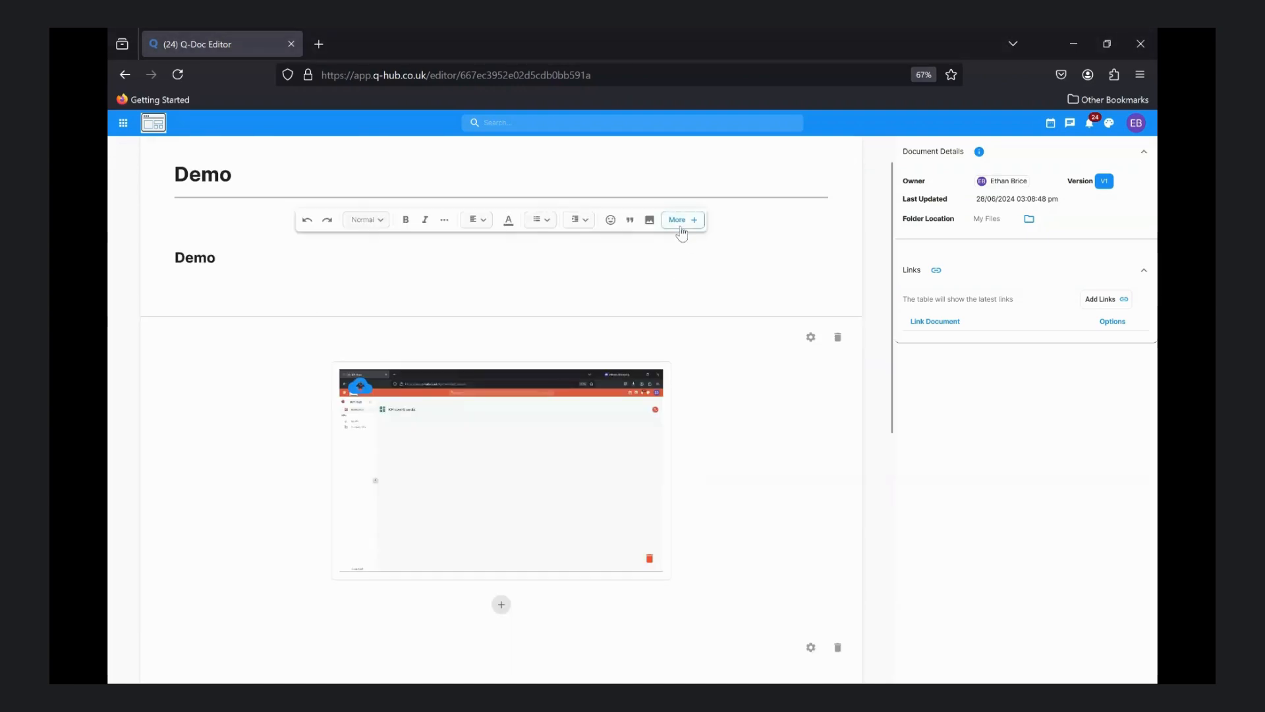
Enable the table of contents to jump to the Demo heading, and disable it again
left_click(682, 224)
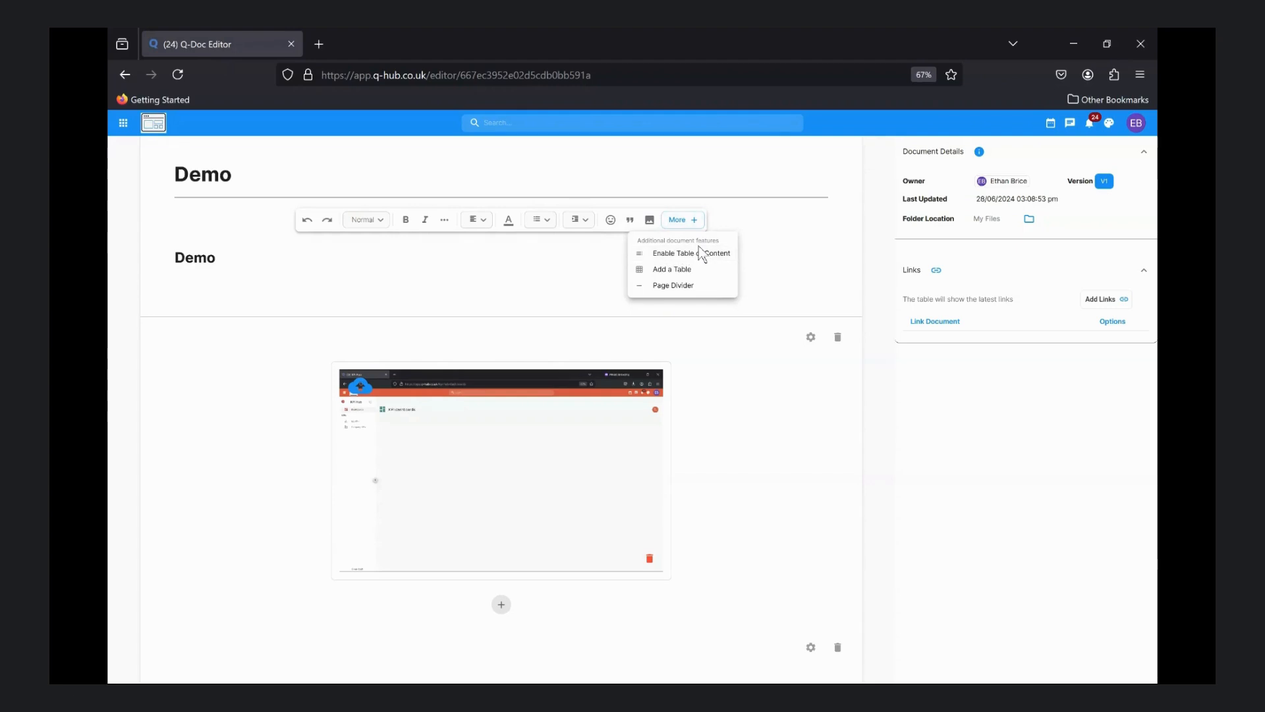
left_click(705, 253)
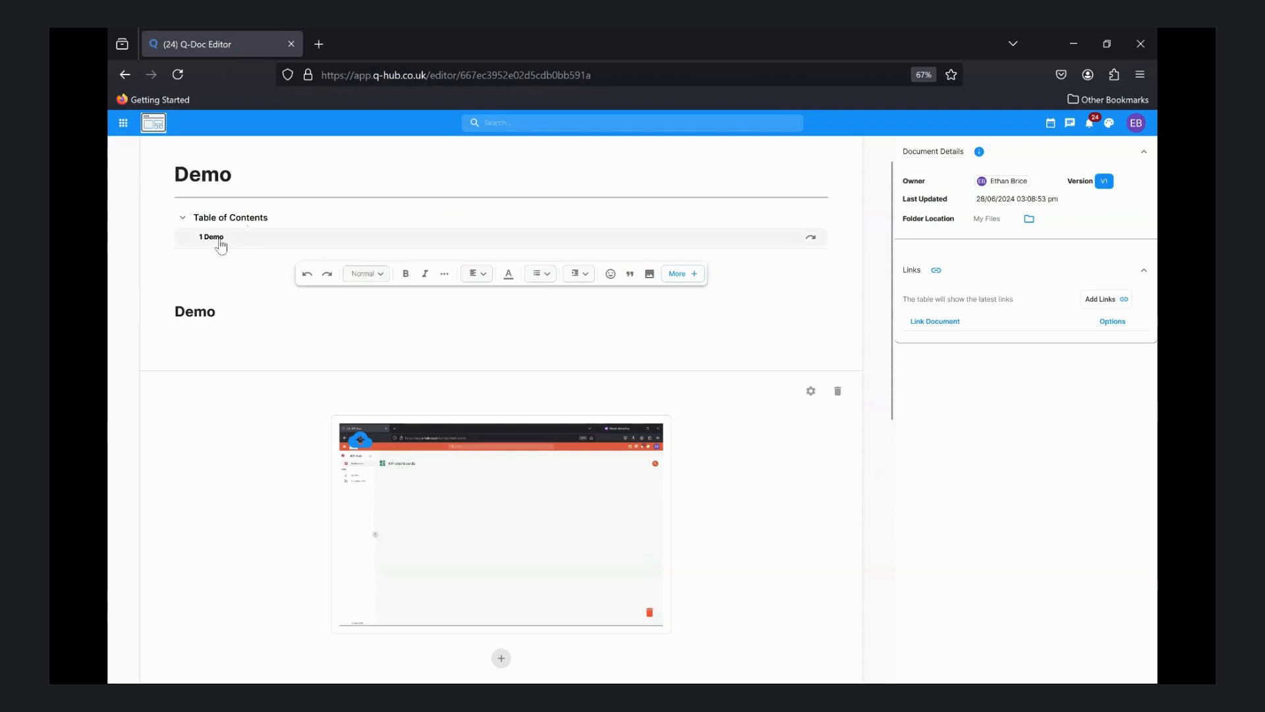
left_click(220, 242)
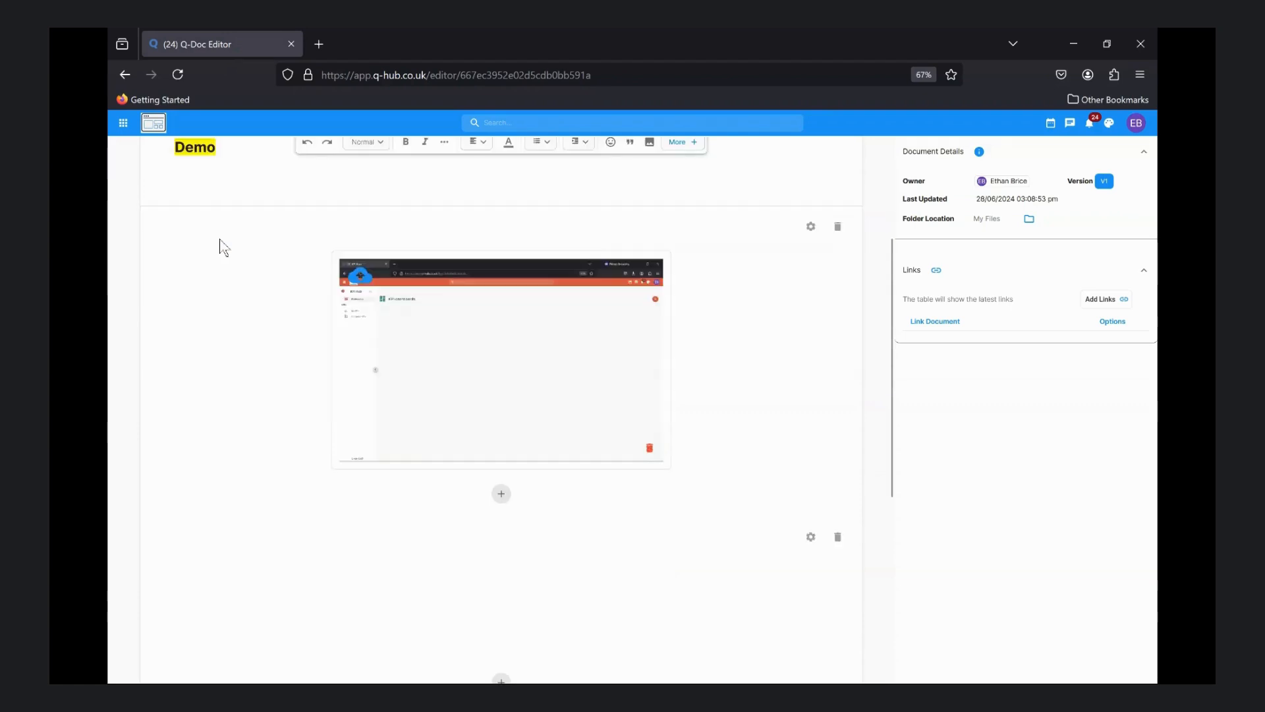
scroll(435, 264, "up", 2)
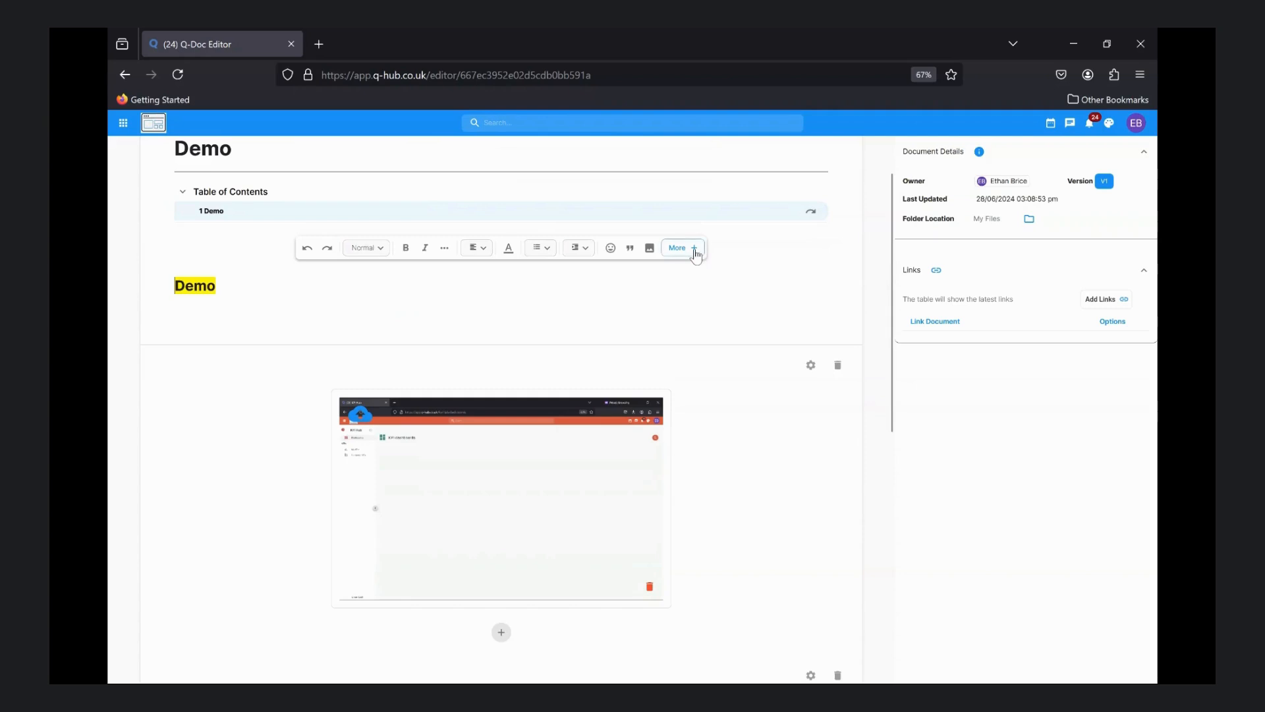
left_click(695, 249)
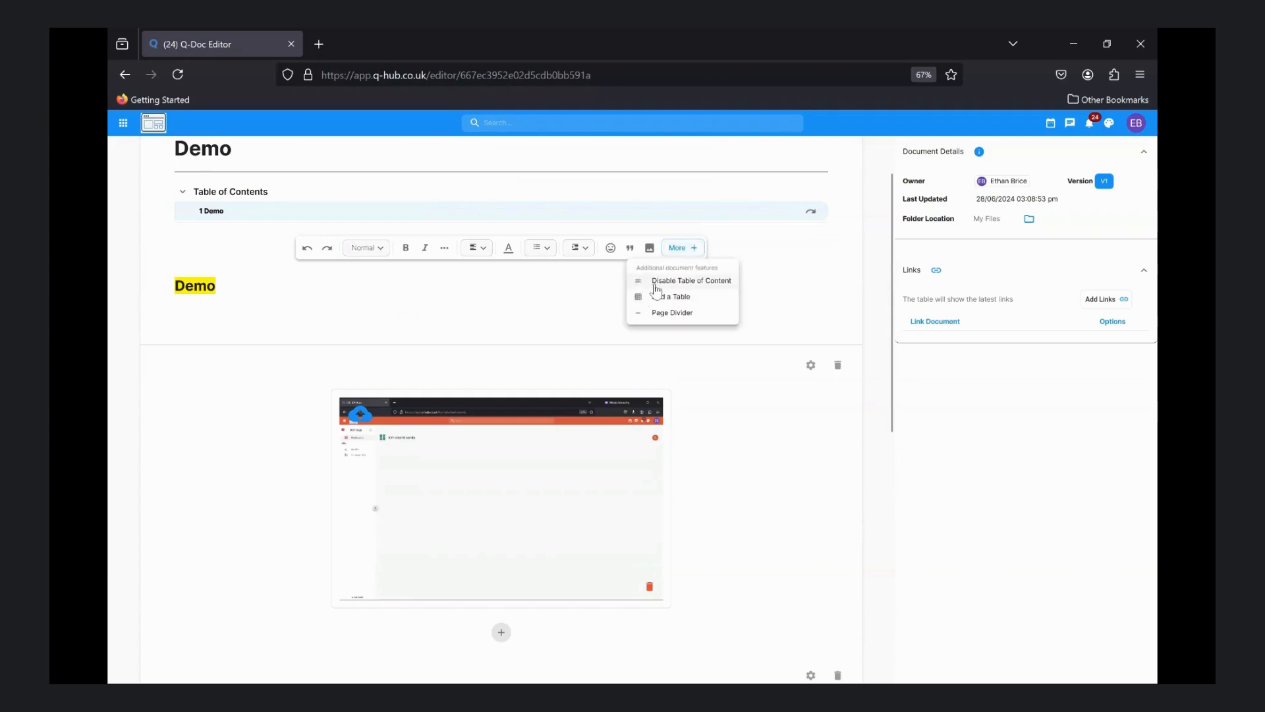
left_click(715, 286)
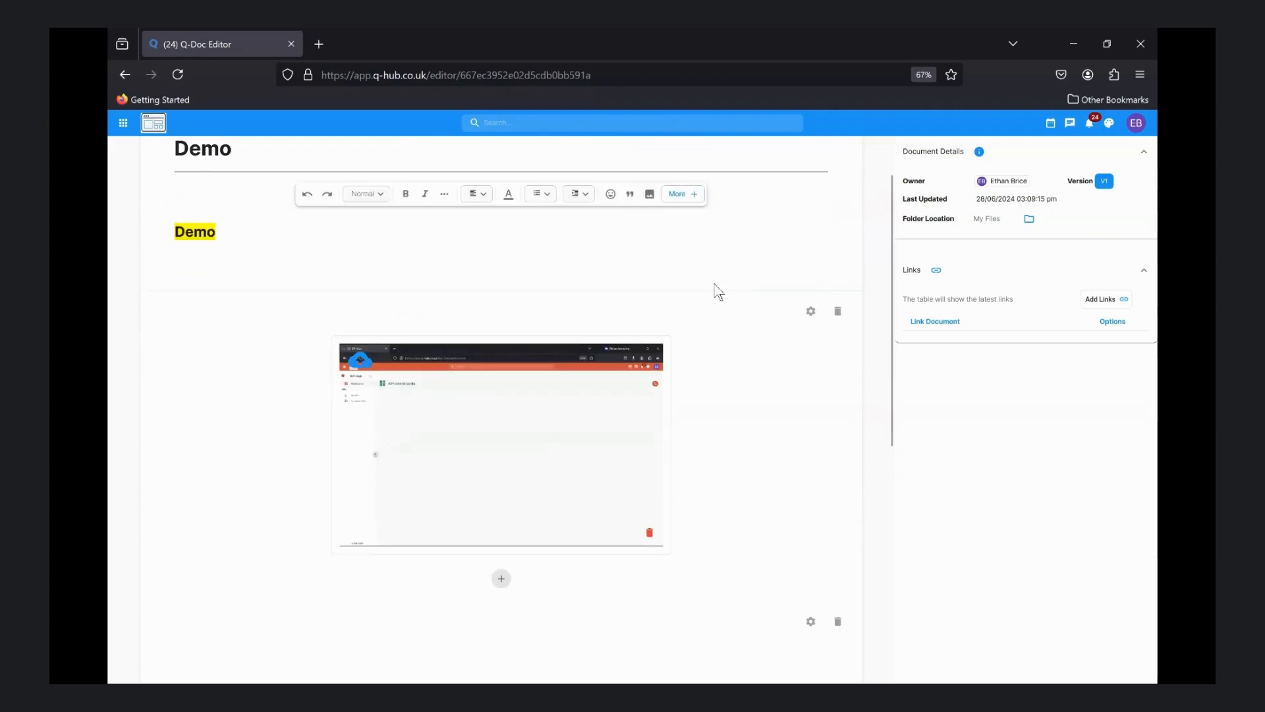
Insert a page divider below the Demo heading and add a table beneath the text section
left_click(684, 196)
left_click(673, 264)
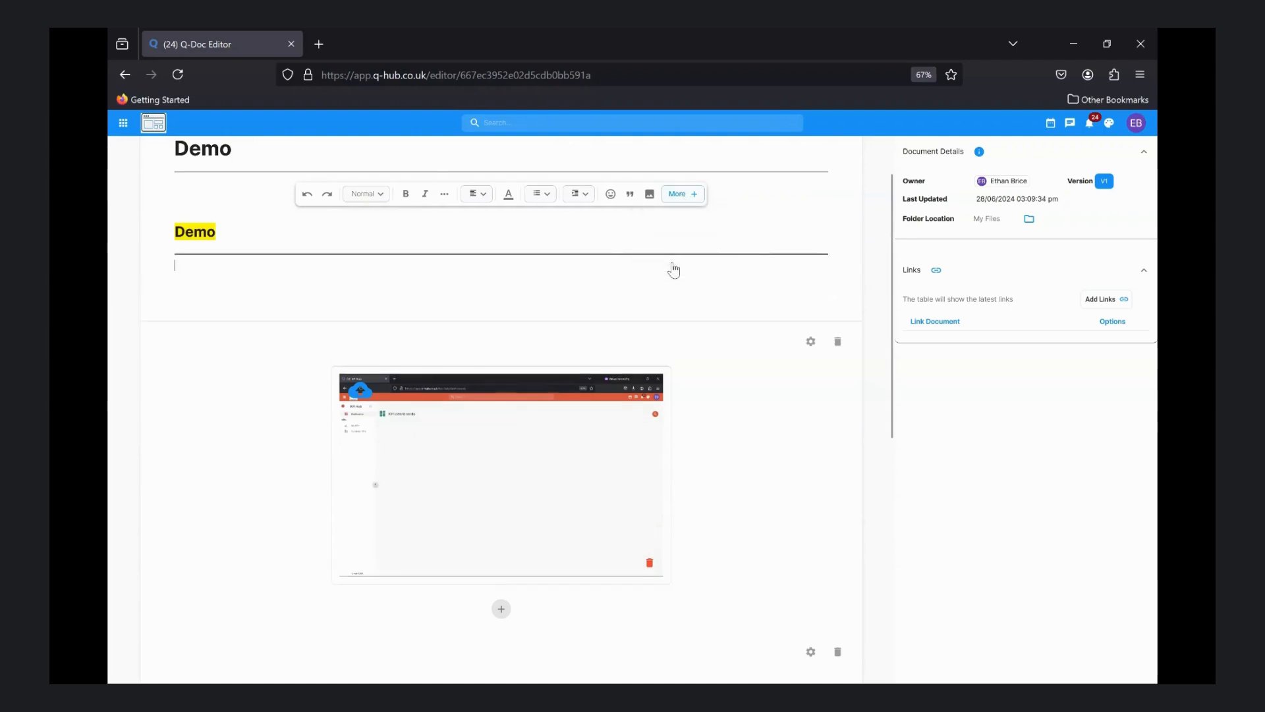
left_click(686, 194)
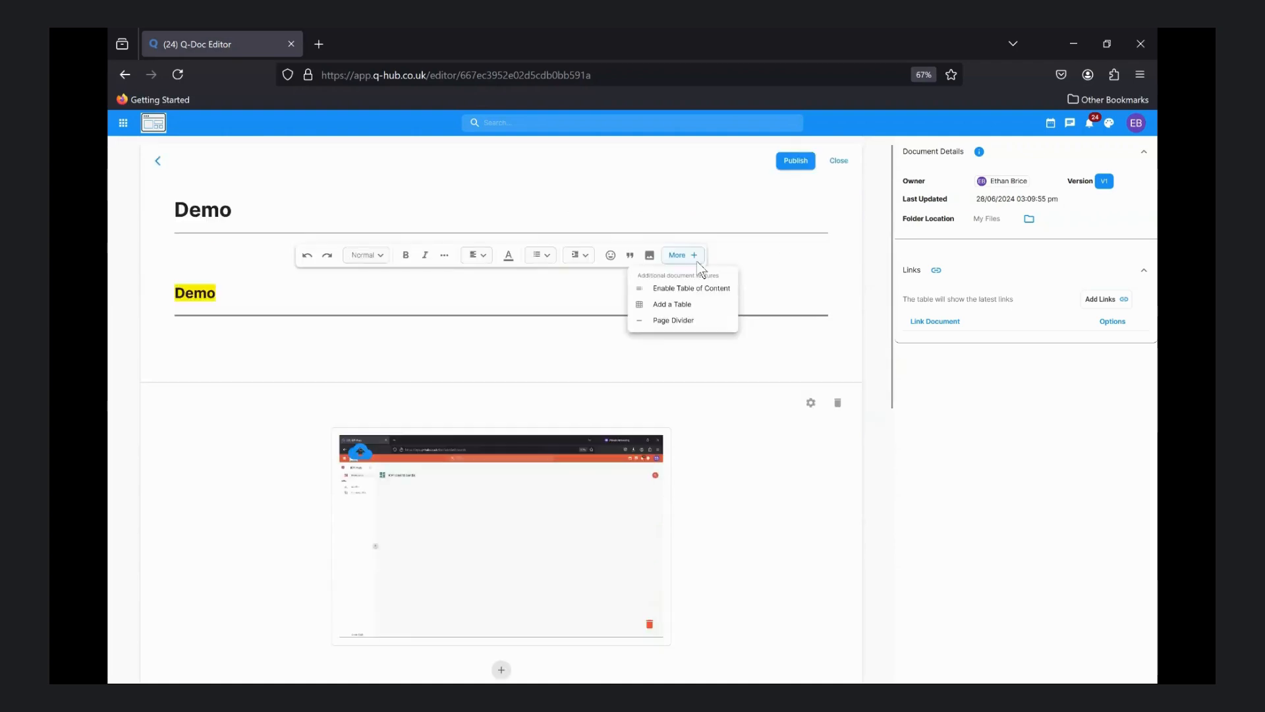
left_click(672, 305)
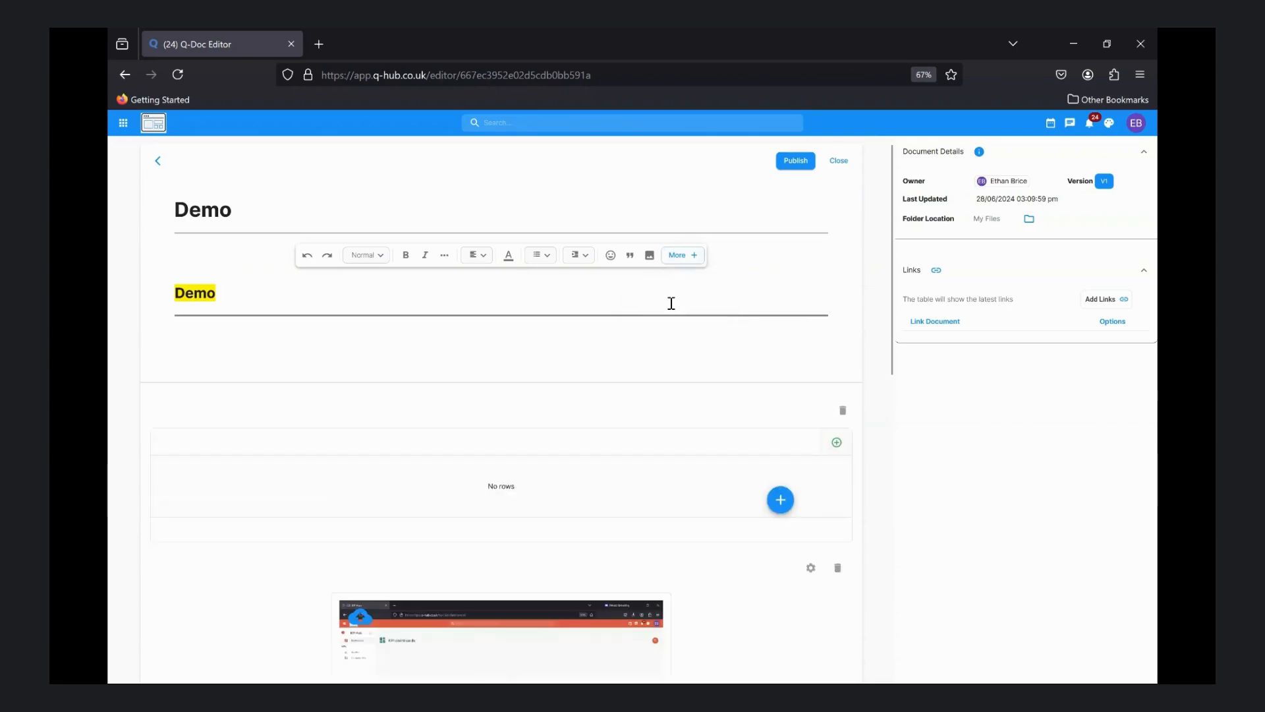
Add a table column titled "Date" with the Date input type
left_click(837, 443)
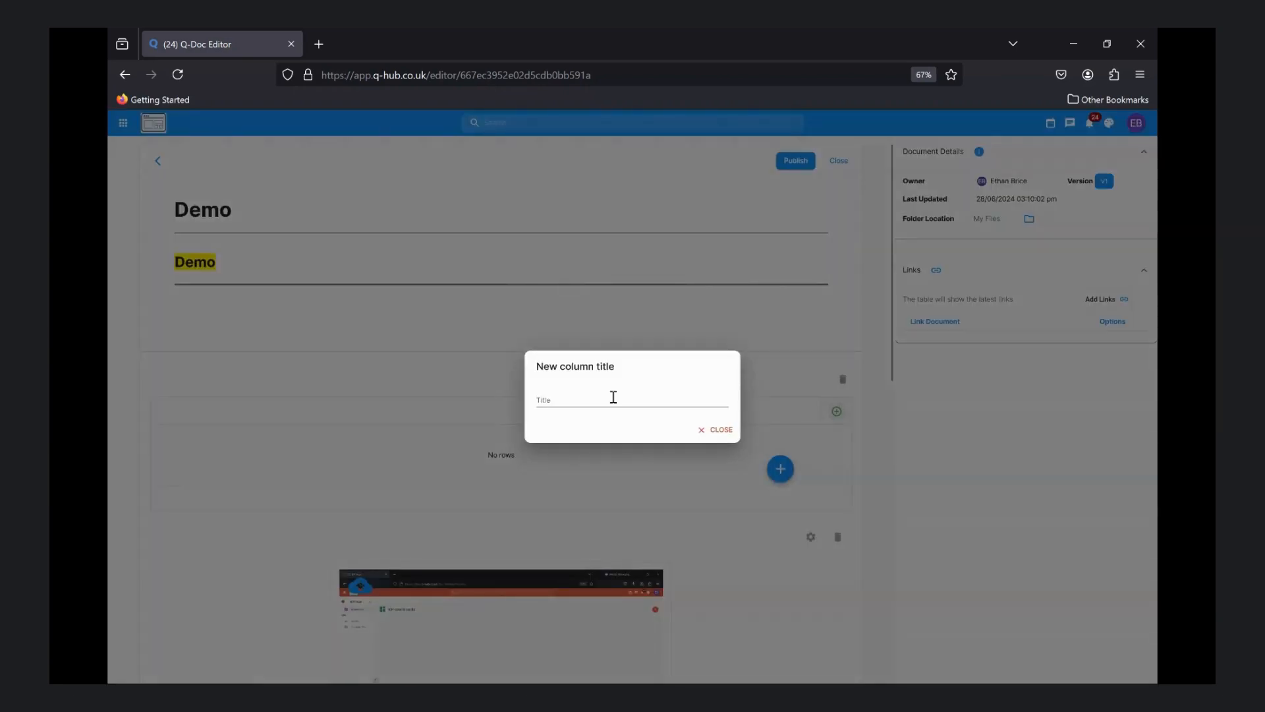
left_click(578, 402)
type("Date")
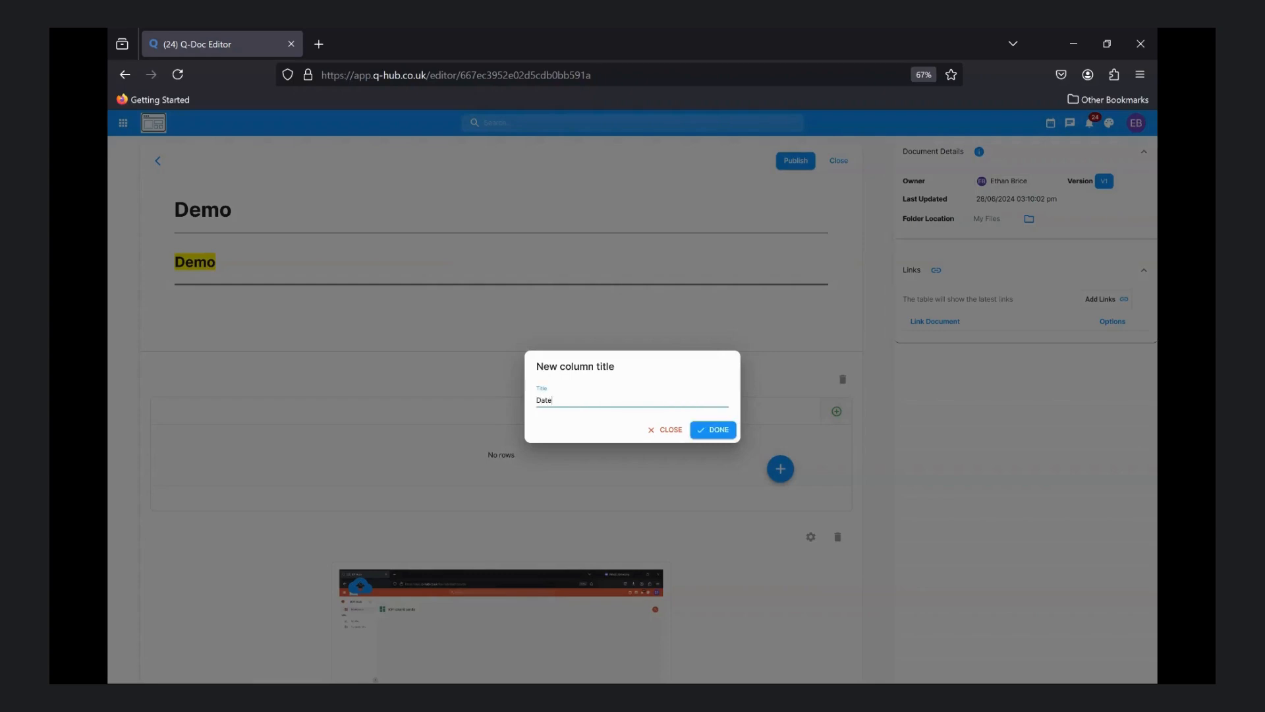
left_click(716, 430)
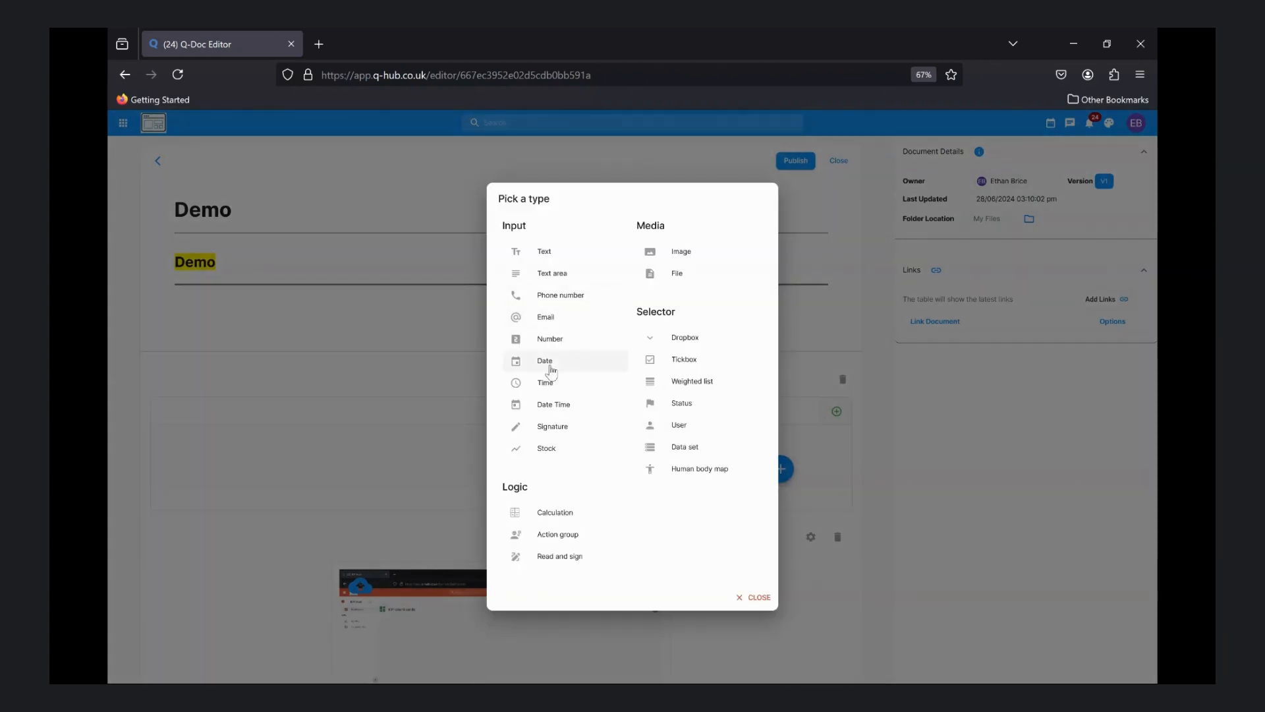
left_click(551, 369)
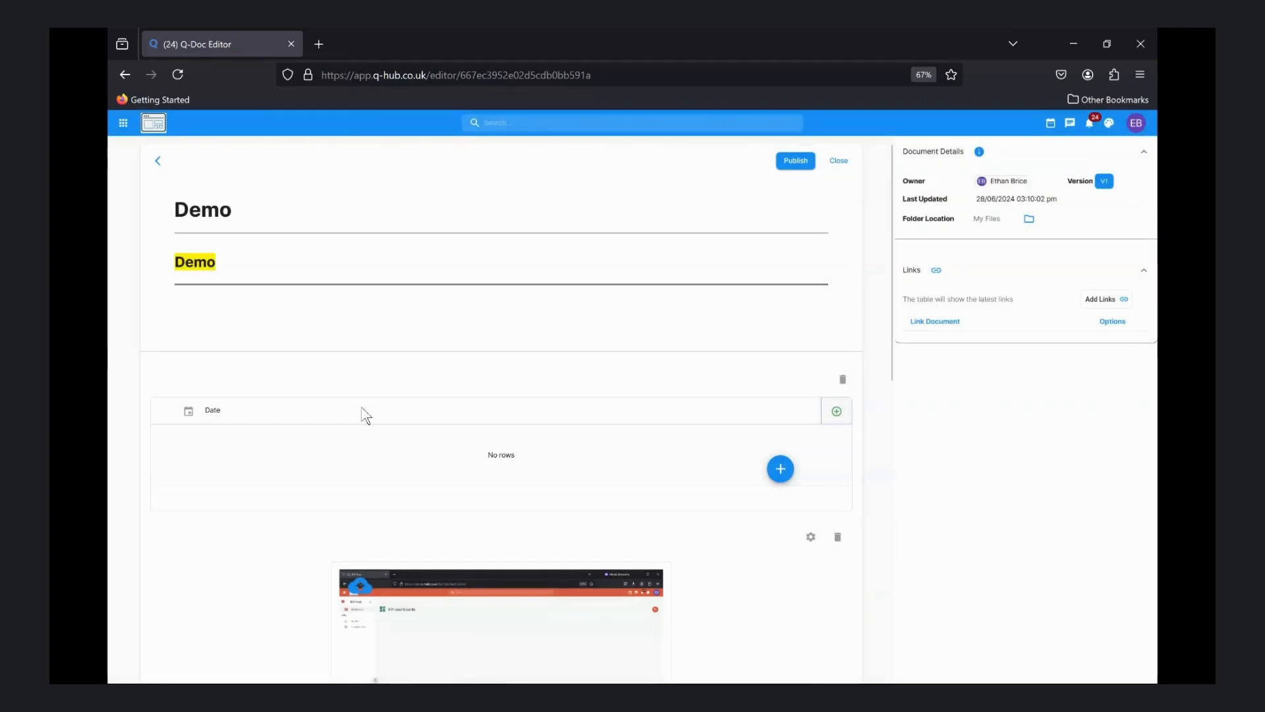
Add a second table column titled "Name" with the Text input type
left_click(836, 411)
left_click(562, 398)
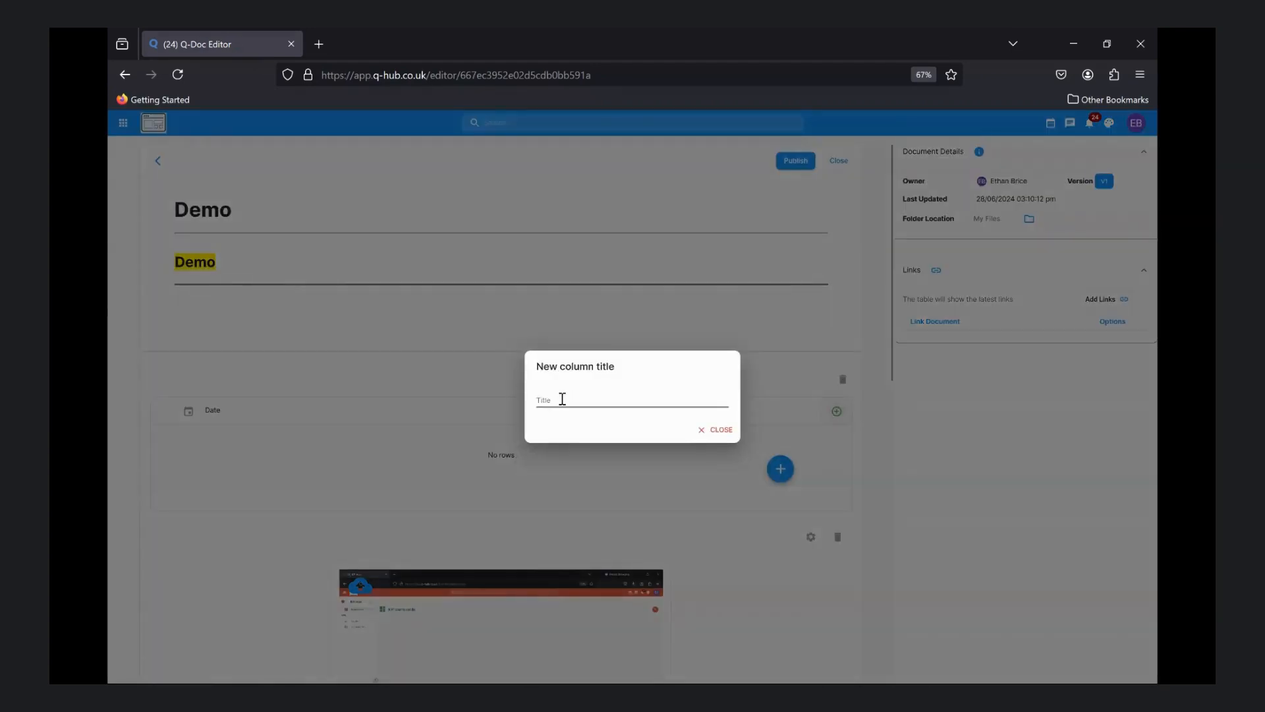
type("Name")
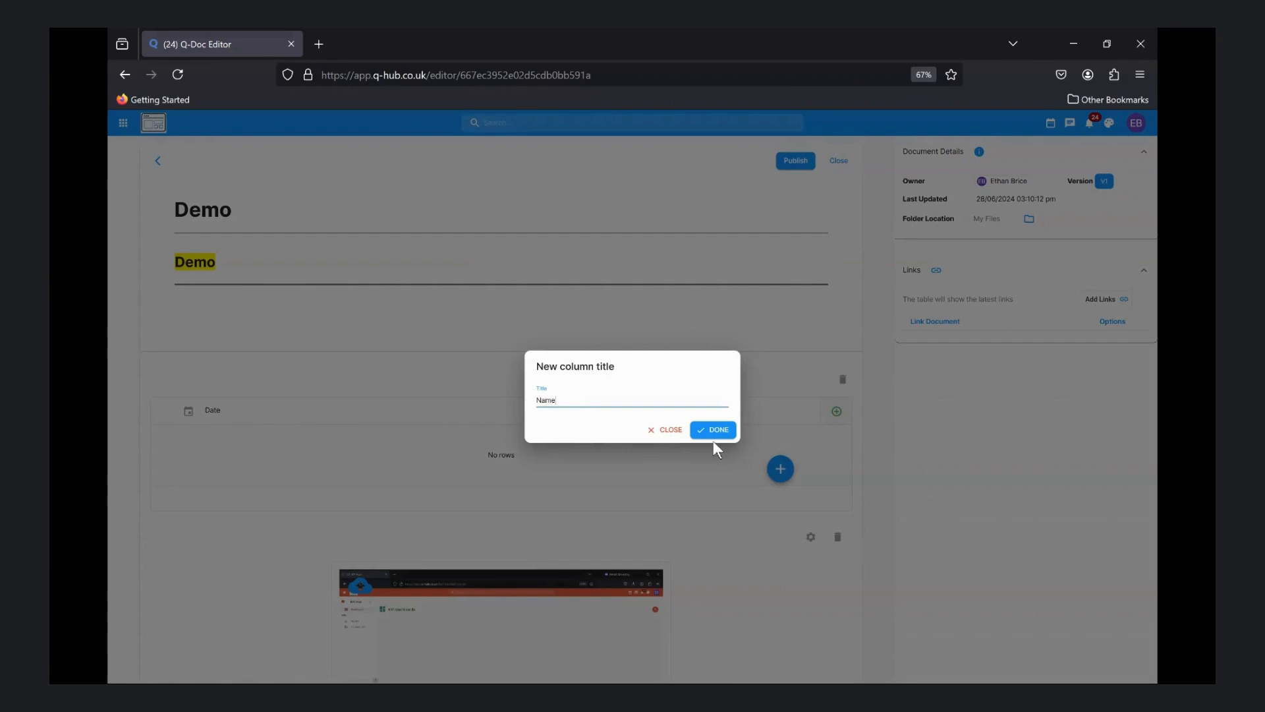
left_click(714, 432)
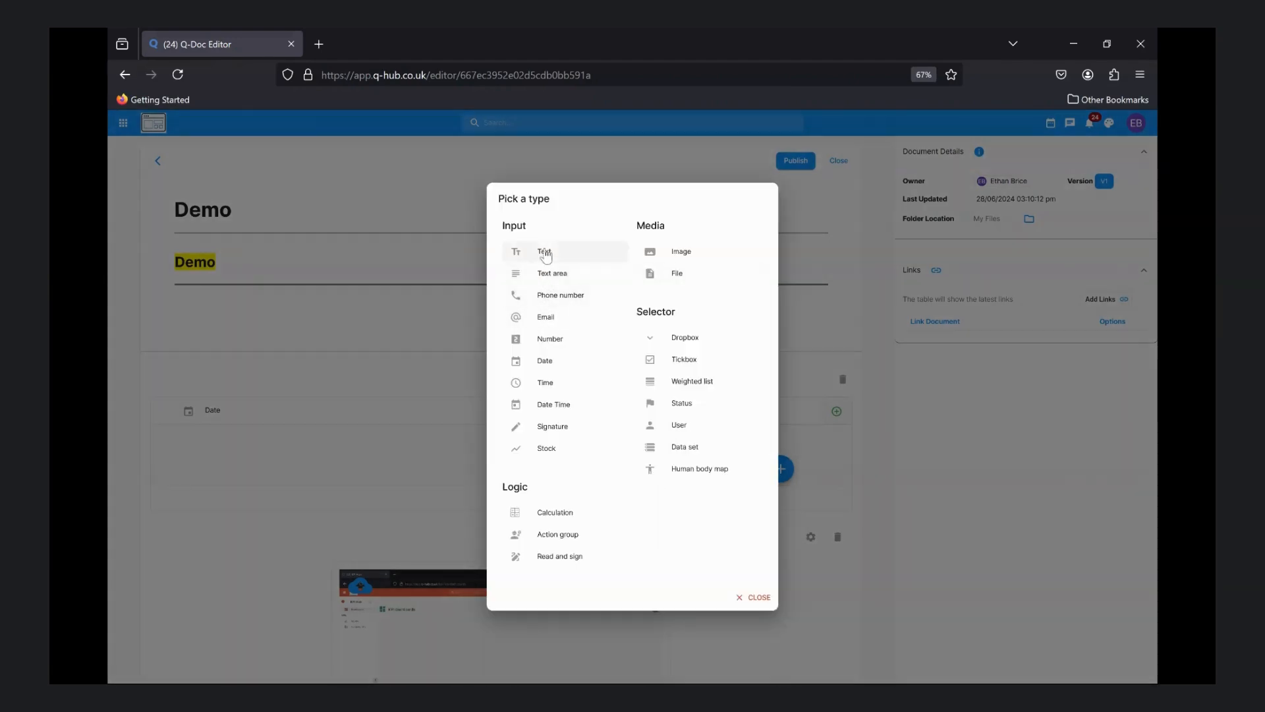
left_click(544, 252)
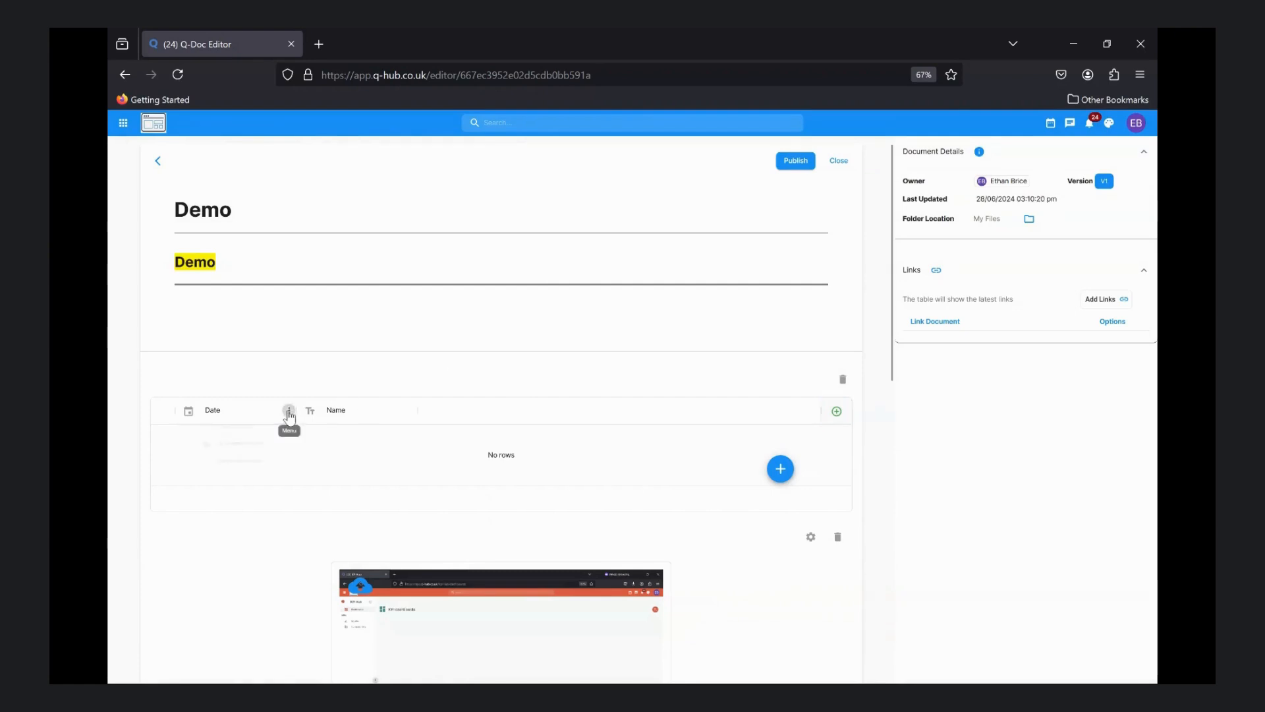
Look at the Date column's options and make the column slightly narrower
left_click(288, 413)
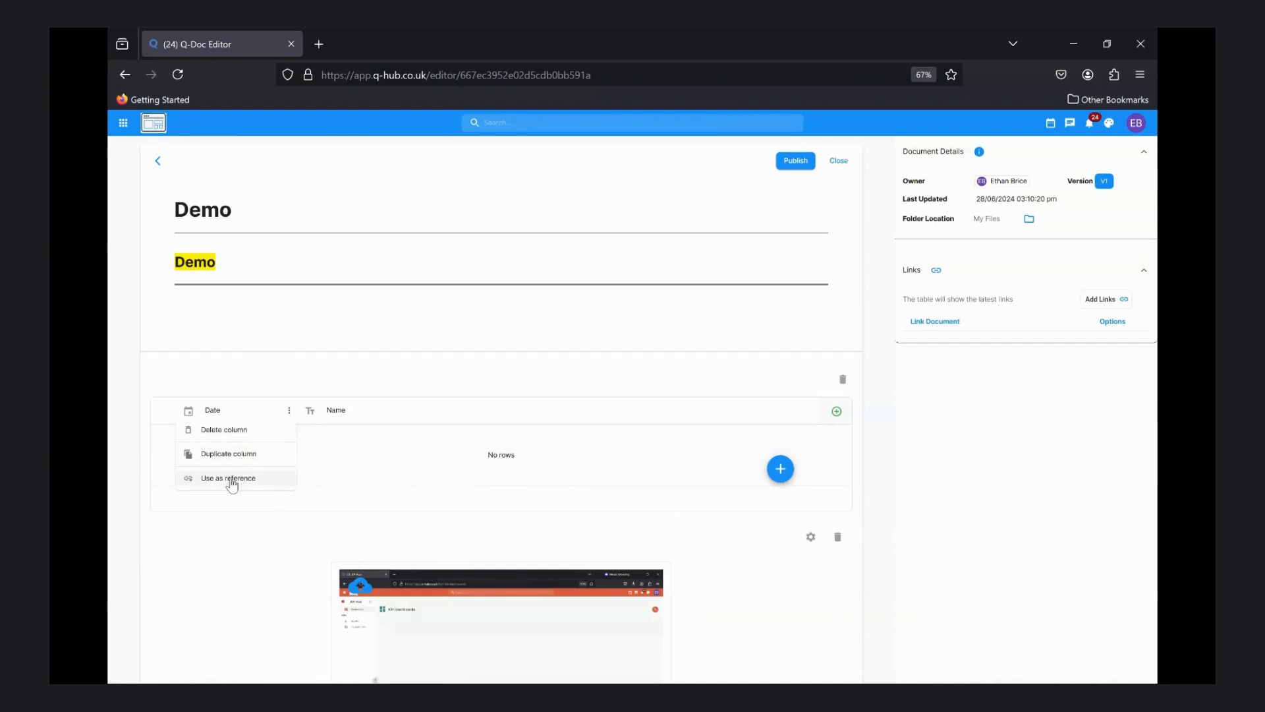
left_click(299, 409)
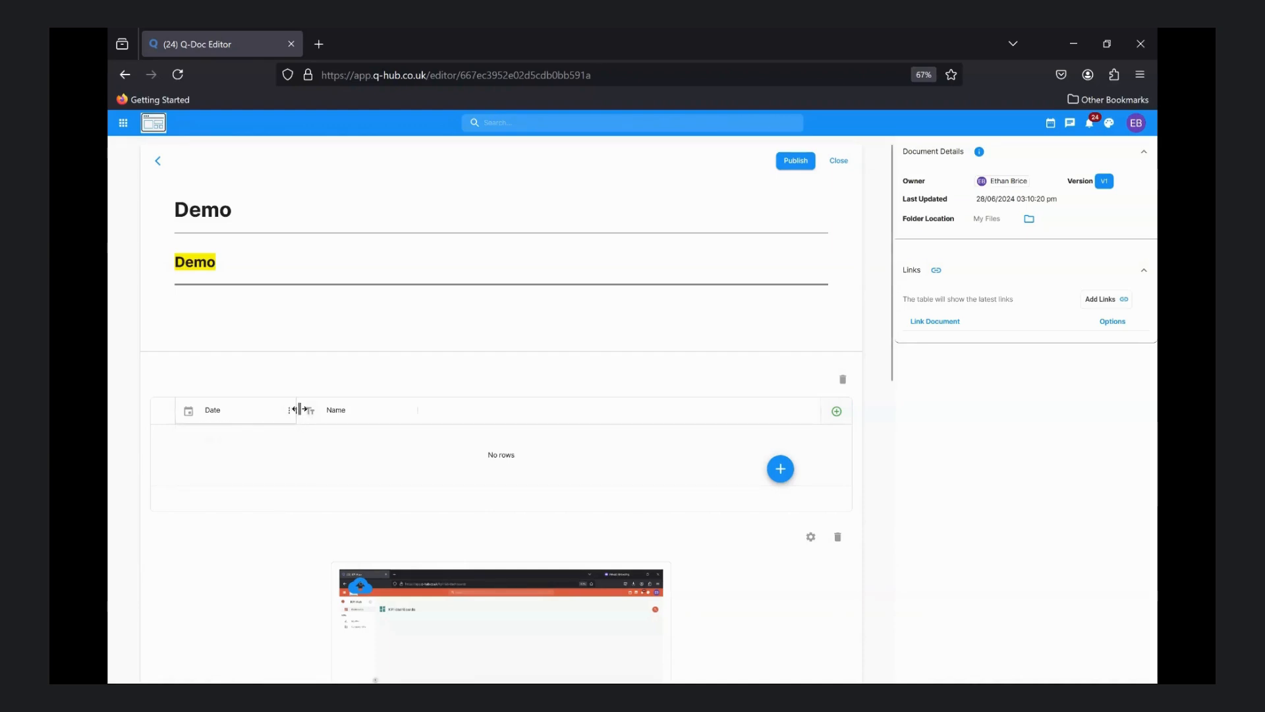
mouse_move(299, 409)
left_mouse_down()
mouse_move(347, 413)
mouse_move(254, 412)
mouse_move(275, 415)
left_mouse_up()
Add a table row with the date 26/06/2024 and a person's first name in the Name column
left_click(780, 469)
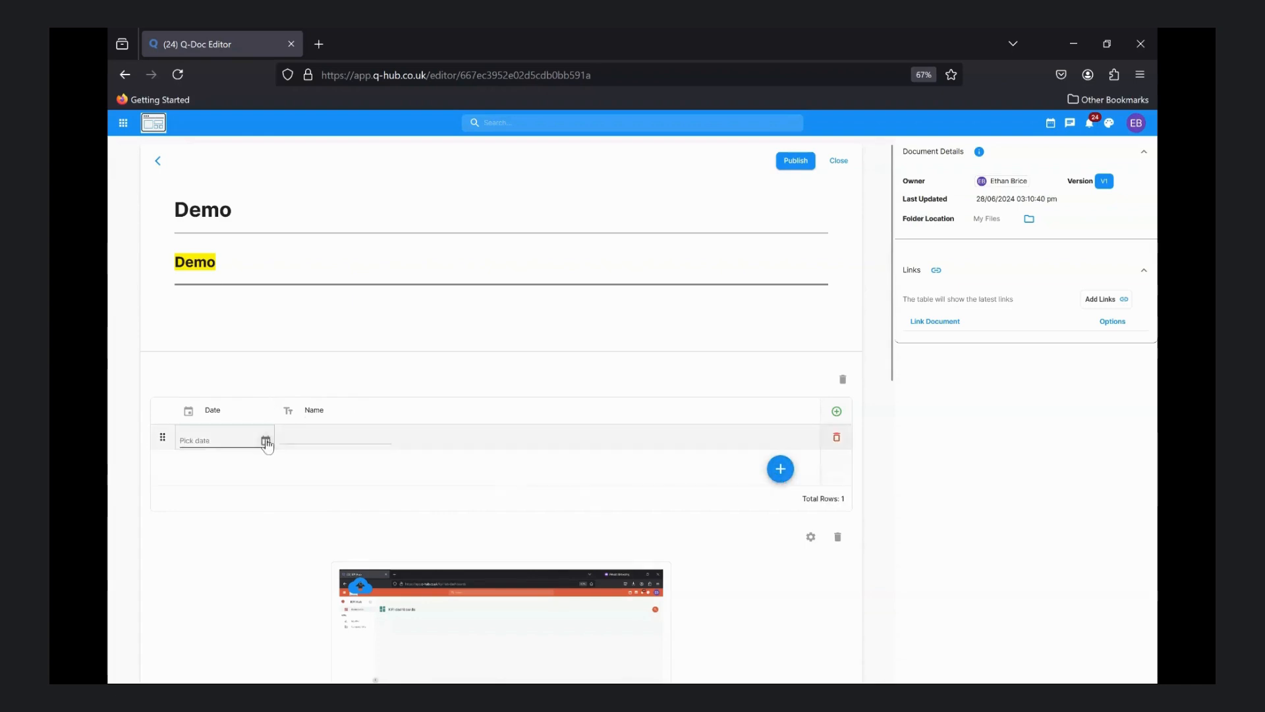
left_click(266, 441)
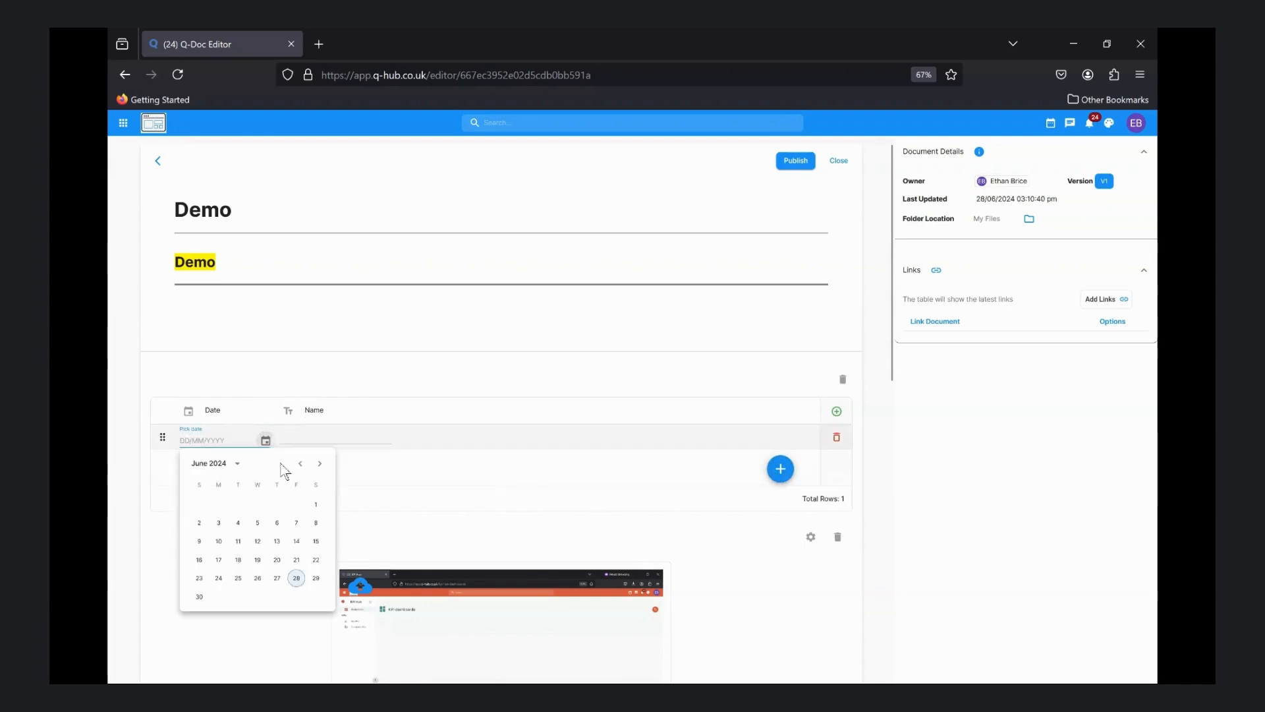
left_click(259, 577)
left_click(302, 438)
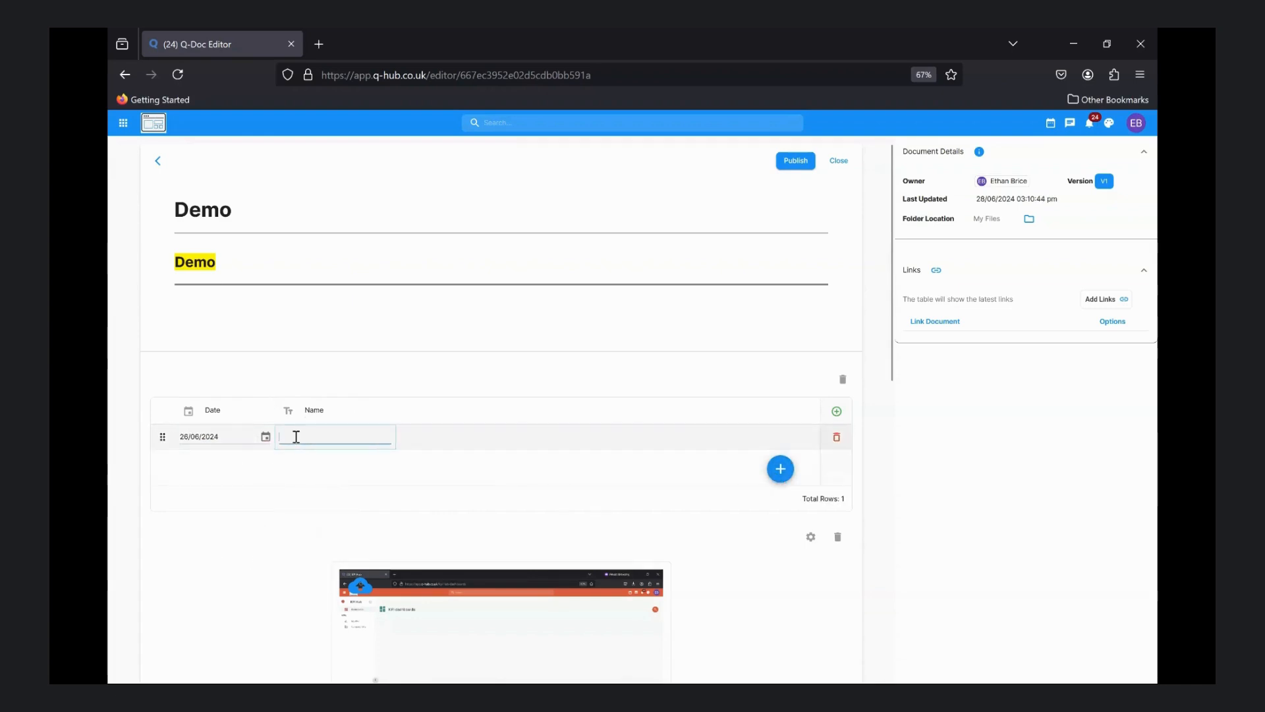
type("Bob")
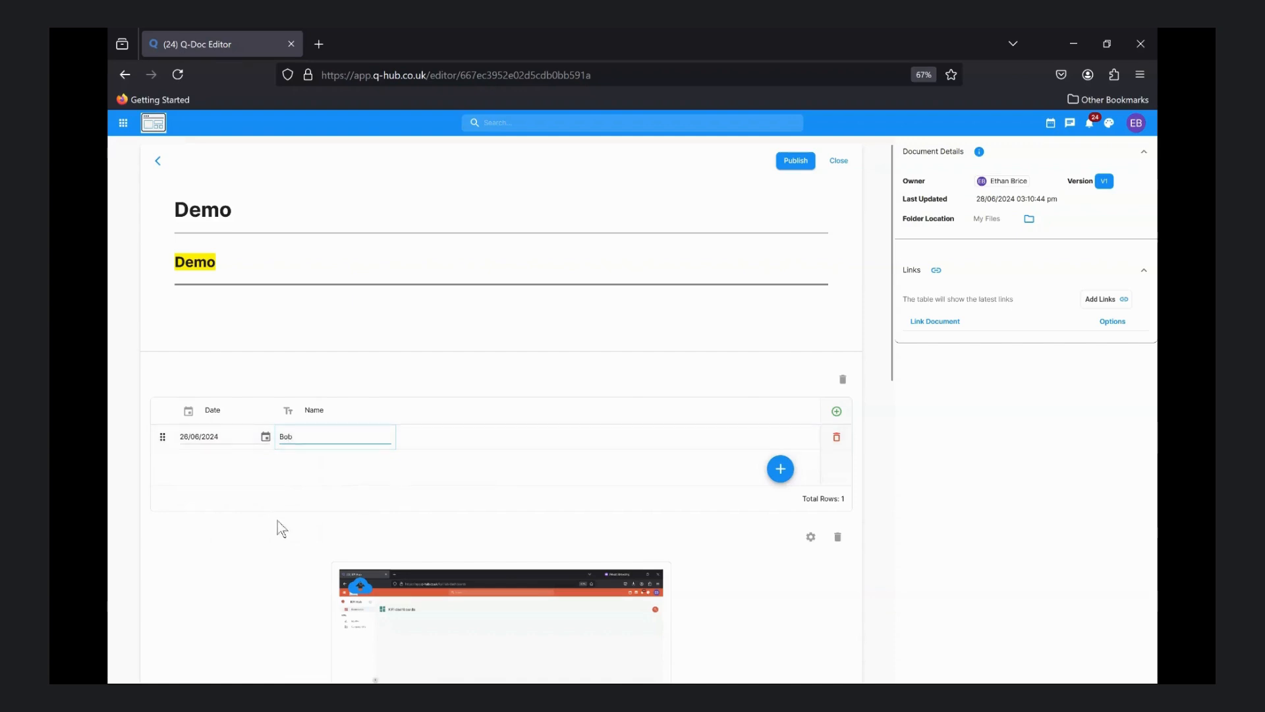
Add a drawing section at the end of the document and search its shapes for "box"
scroll(311, 456, "down", 10)
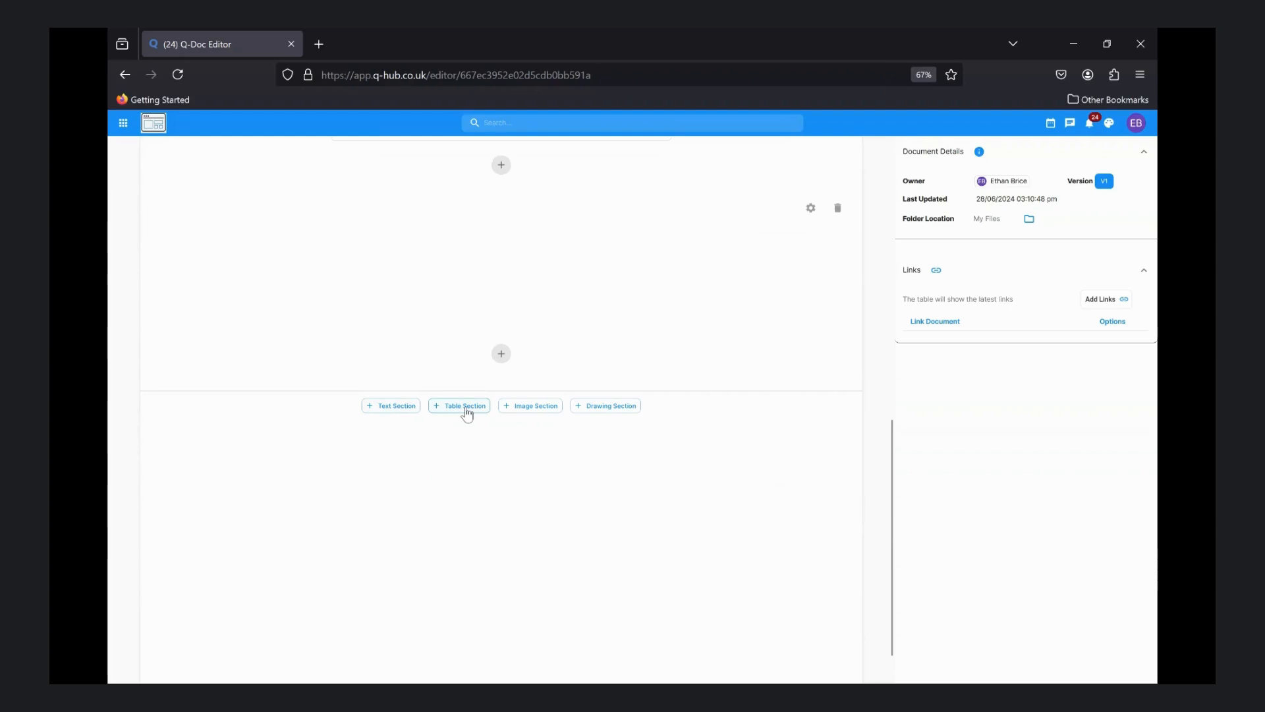
left_click(608, 406)
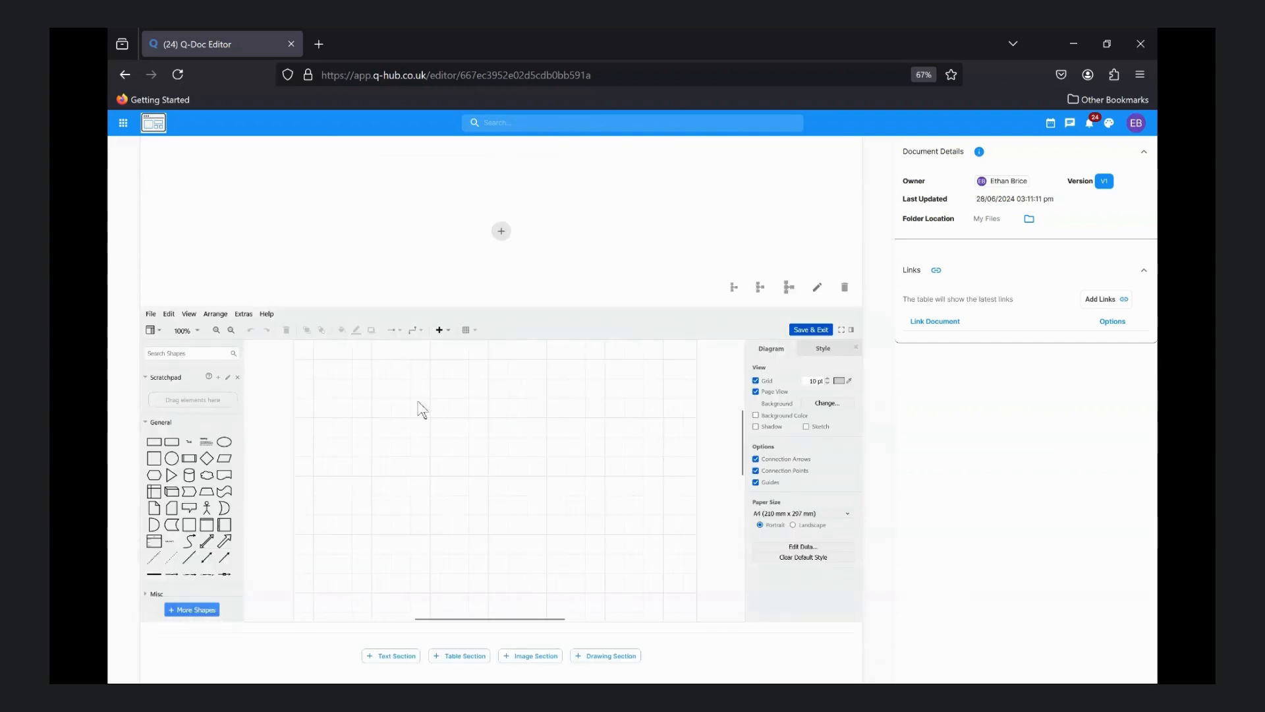
scroll(259, 401, "down", 2)
left_click(162, 353)
type("box")
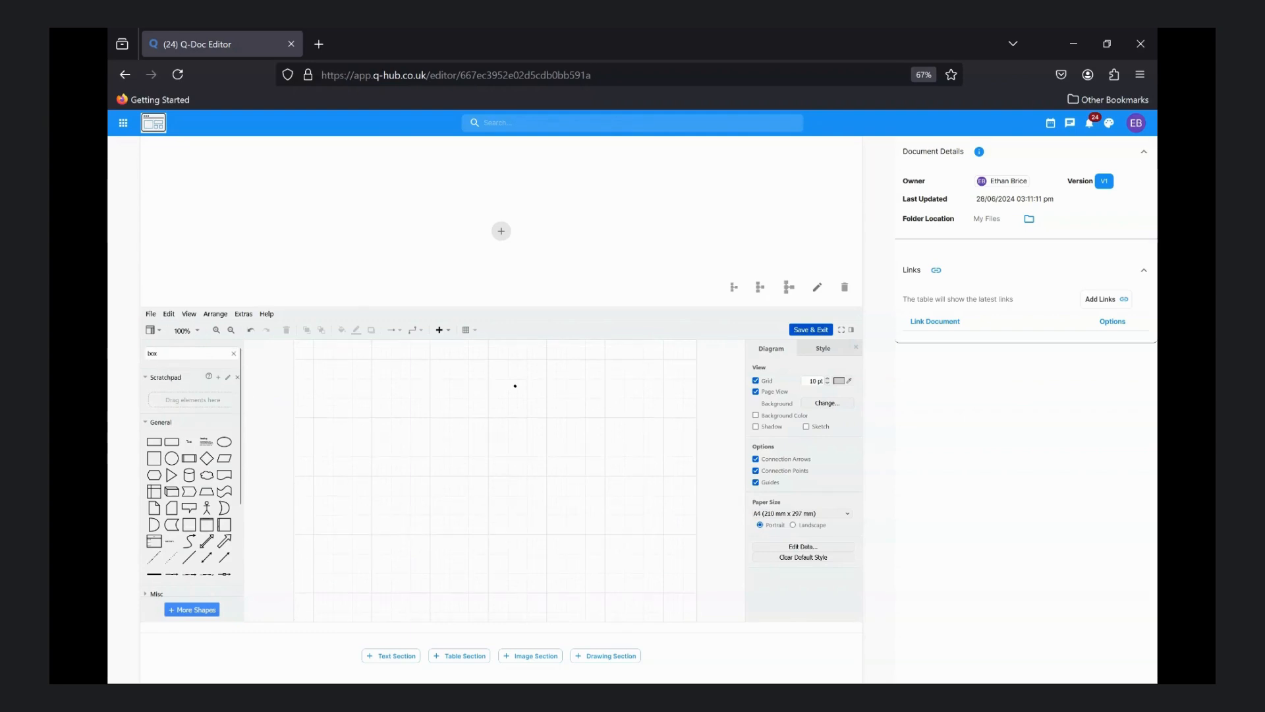
key("Return")
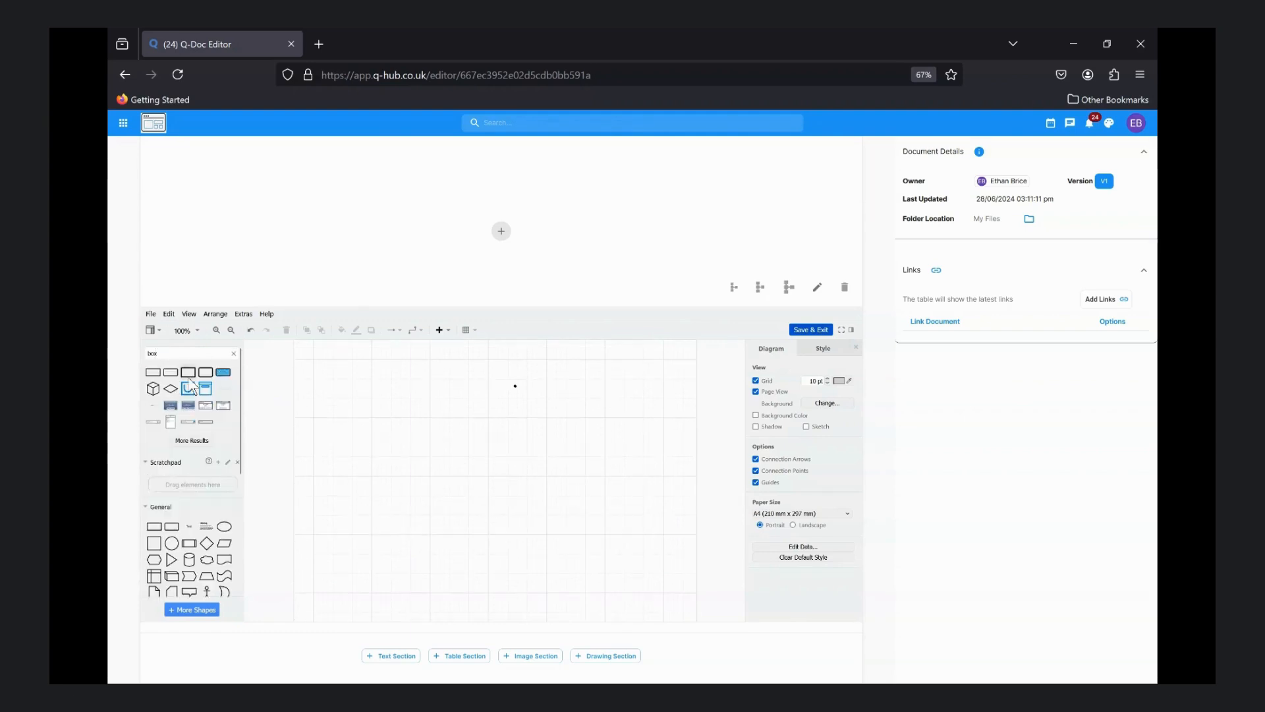
Add the blue hatched rounded box from the search results to the drawing and store it in the scratchpad
left_click(224, 373)
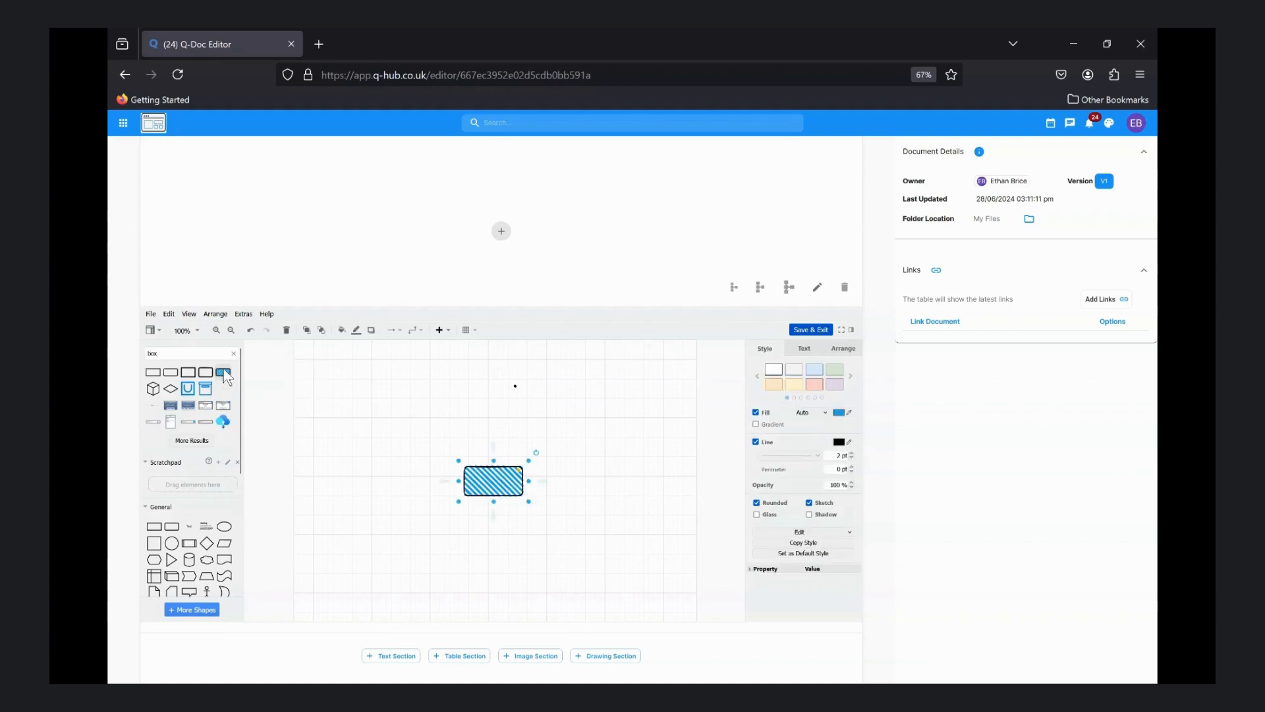
scroll(224, 382, "down", 2)
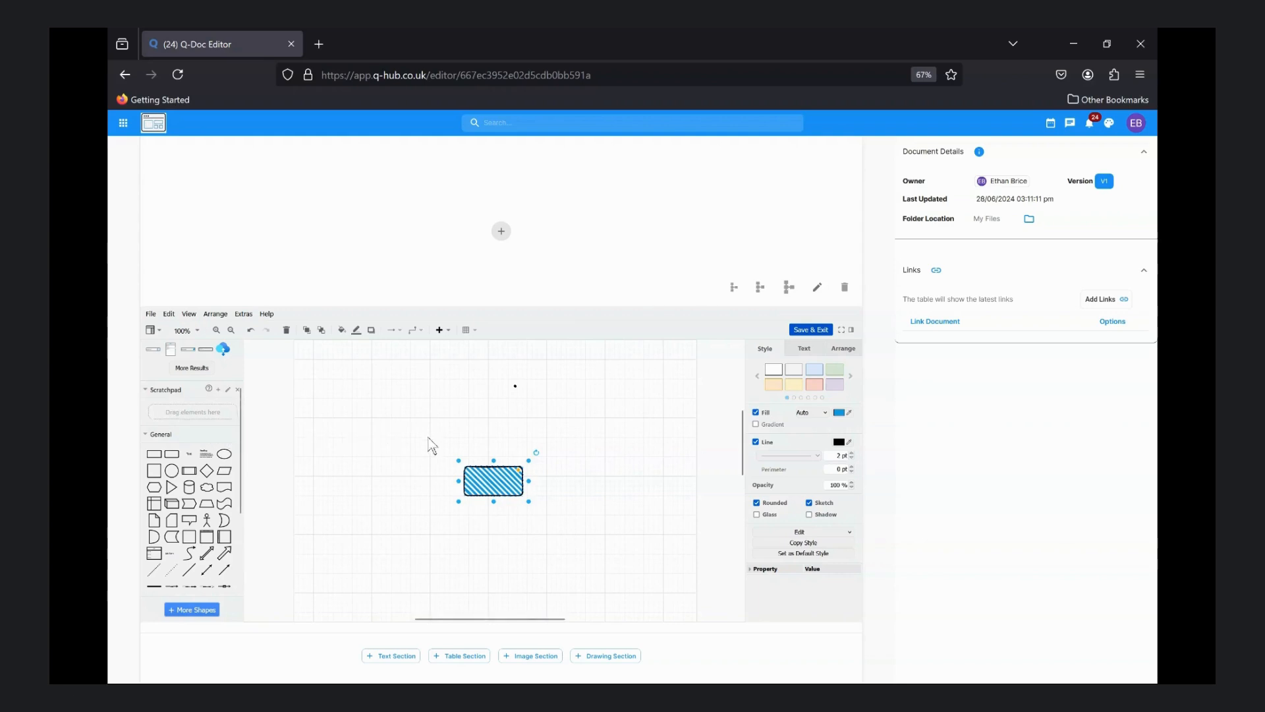
left_click_drag(491, 478, 199, 419)
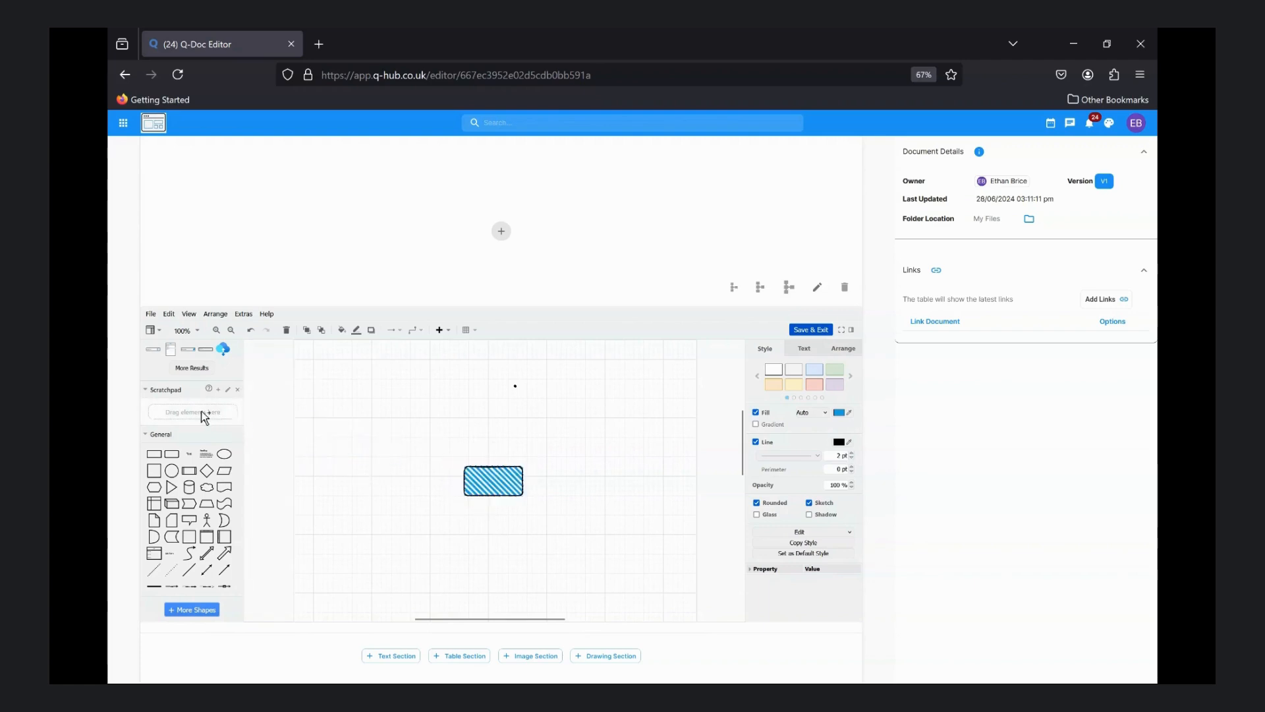
mouse_move(157, 412)
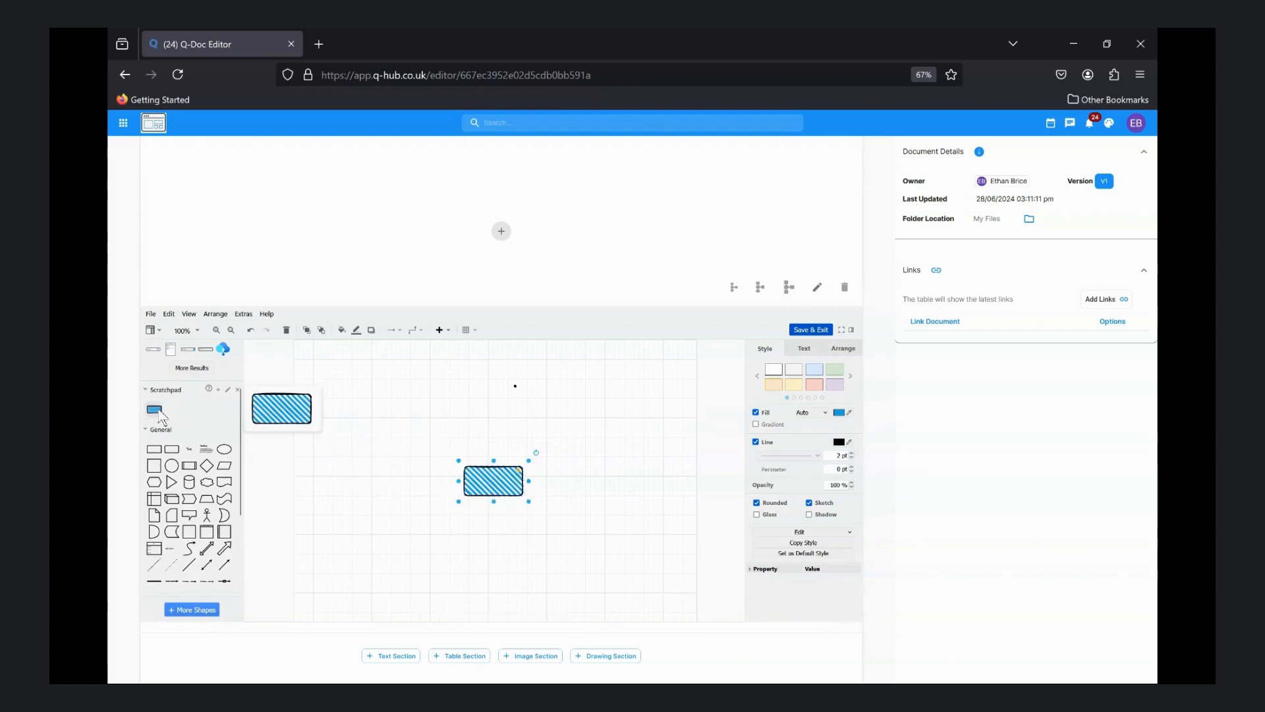
Place a scratchpad copy of the hatched box, a circle and a process shape from the General shapes on the canvas
left_click_drag(161, 419, 391, 422)
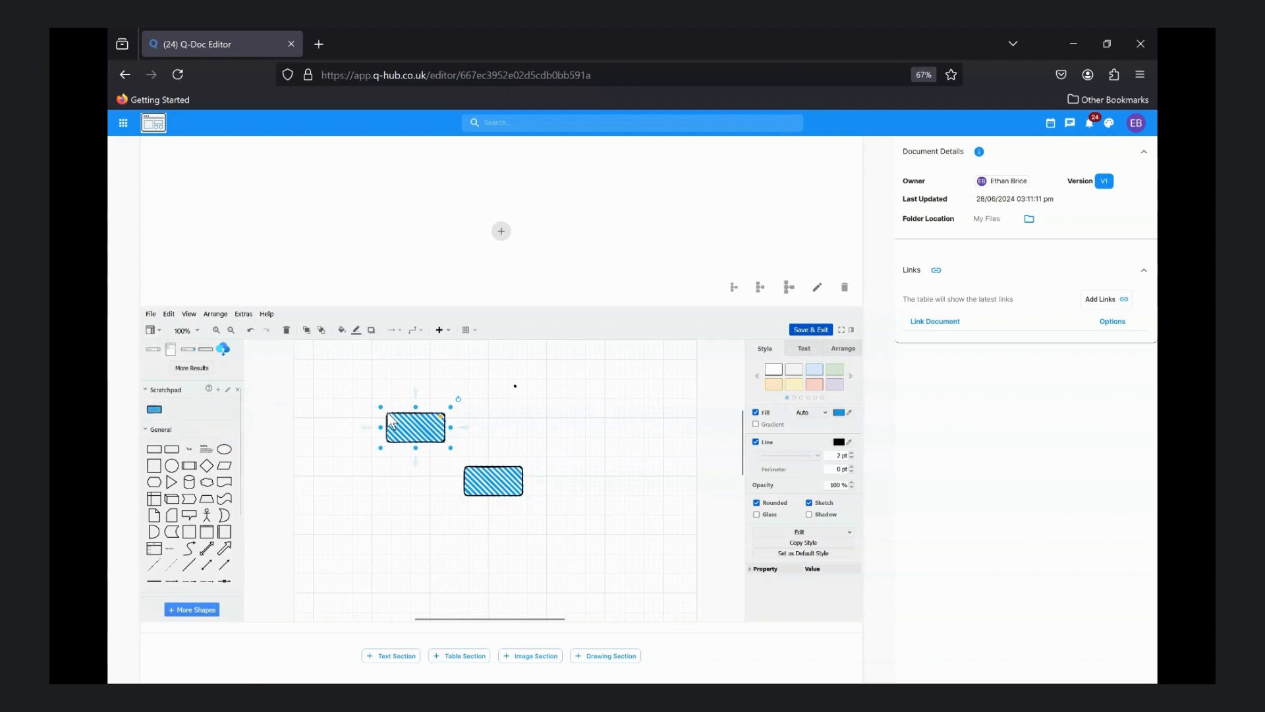
left_click(161, 429)
scroll(183, 503, "down", 3)
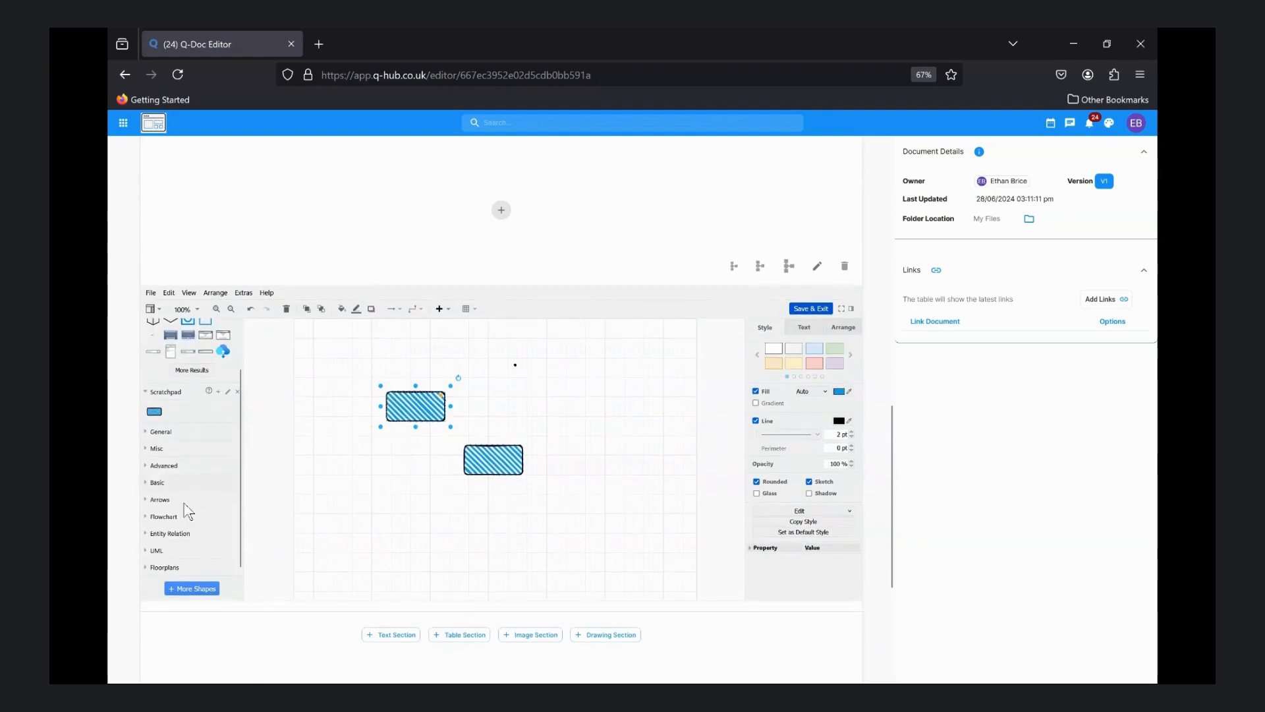
left_click(162, 433)
left_click(172, 469)
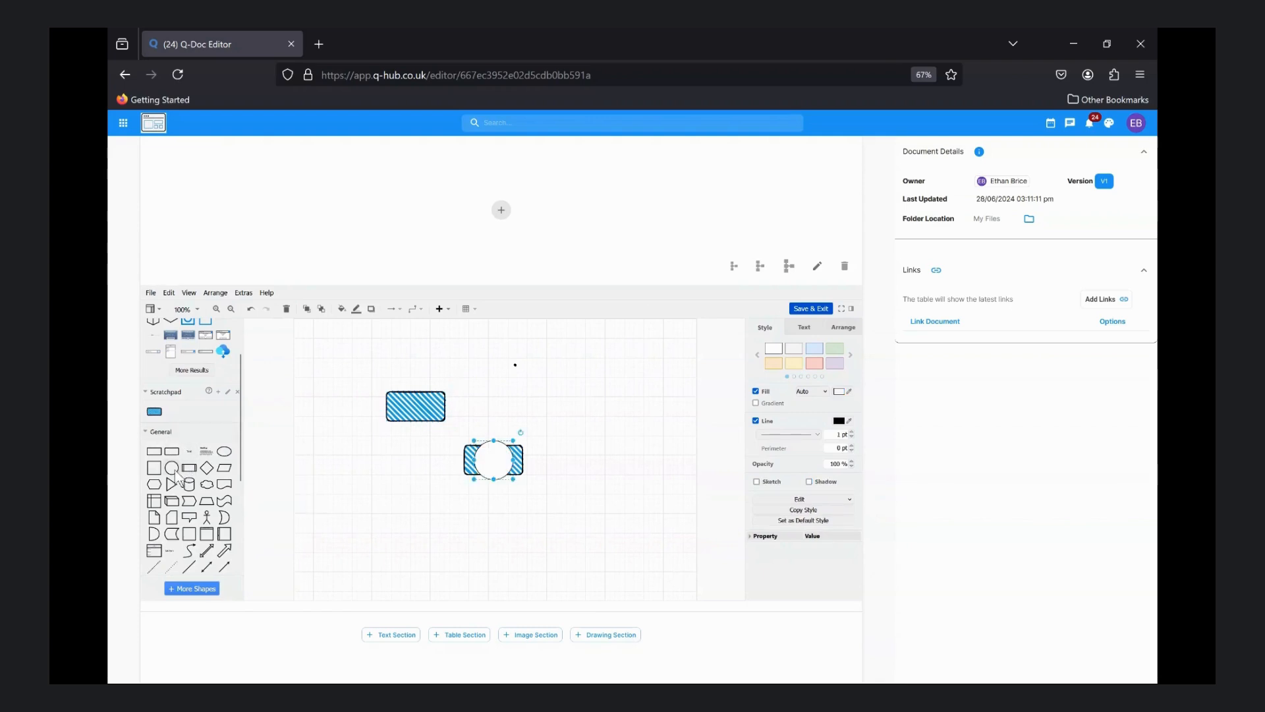
left_click_drag(189, 468, 362, 506)
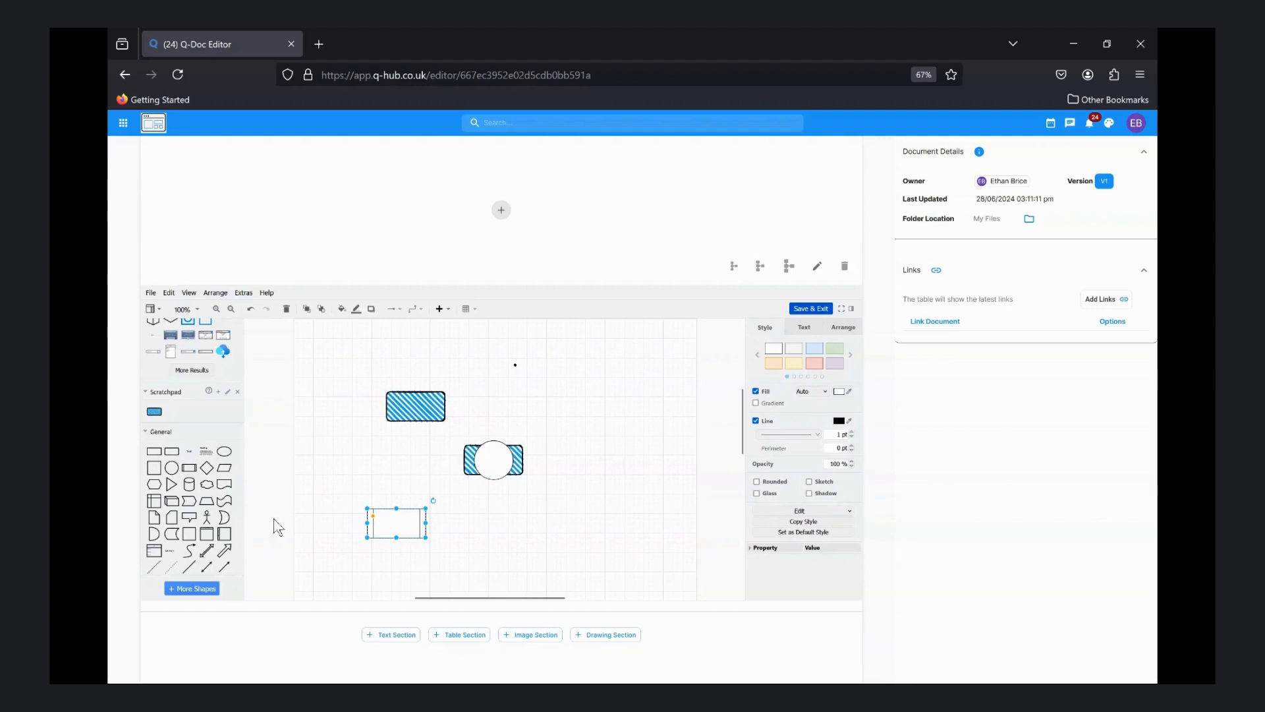
Enable the Android shape library for the drawing
left_click(198, 588)
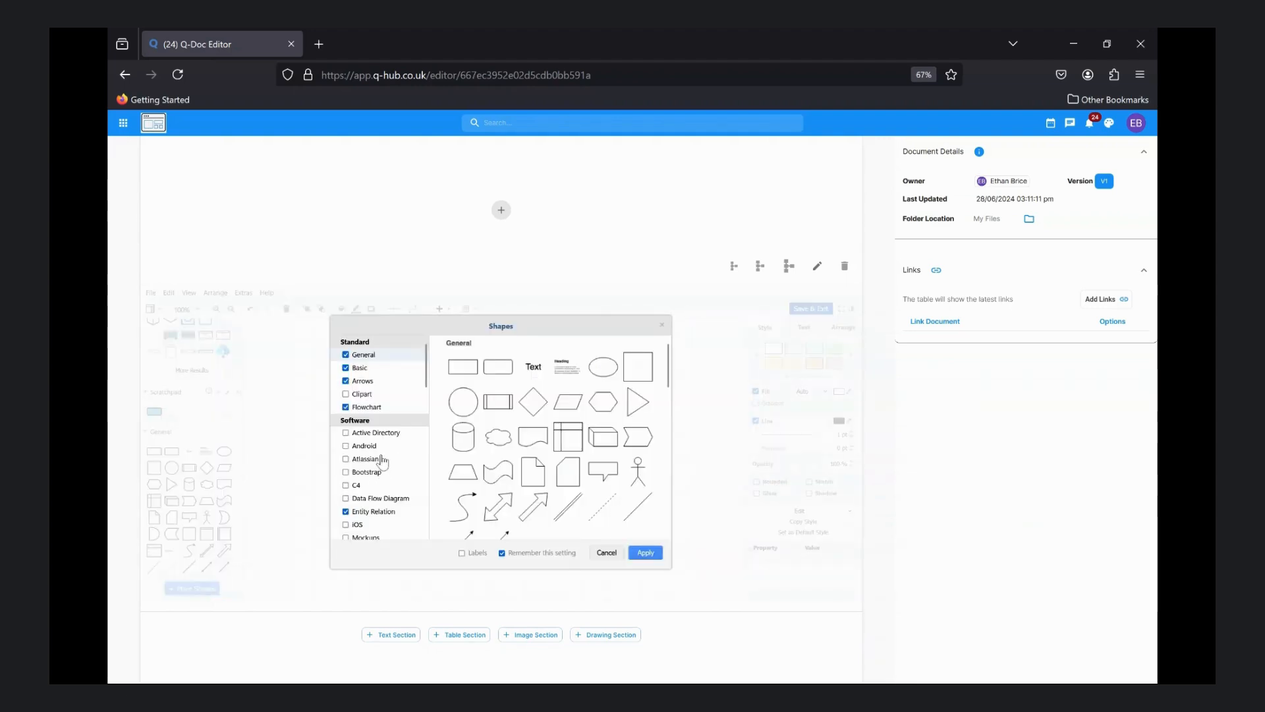
mouse_move(349, 450)
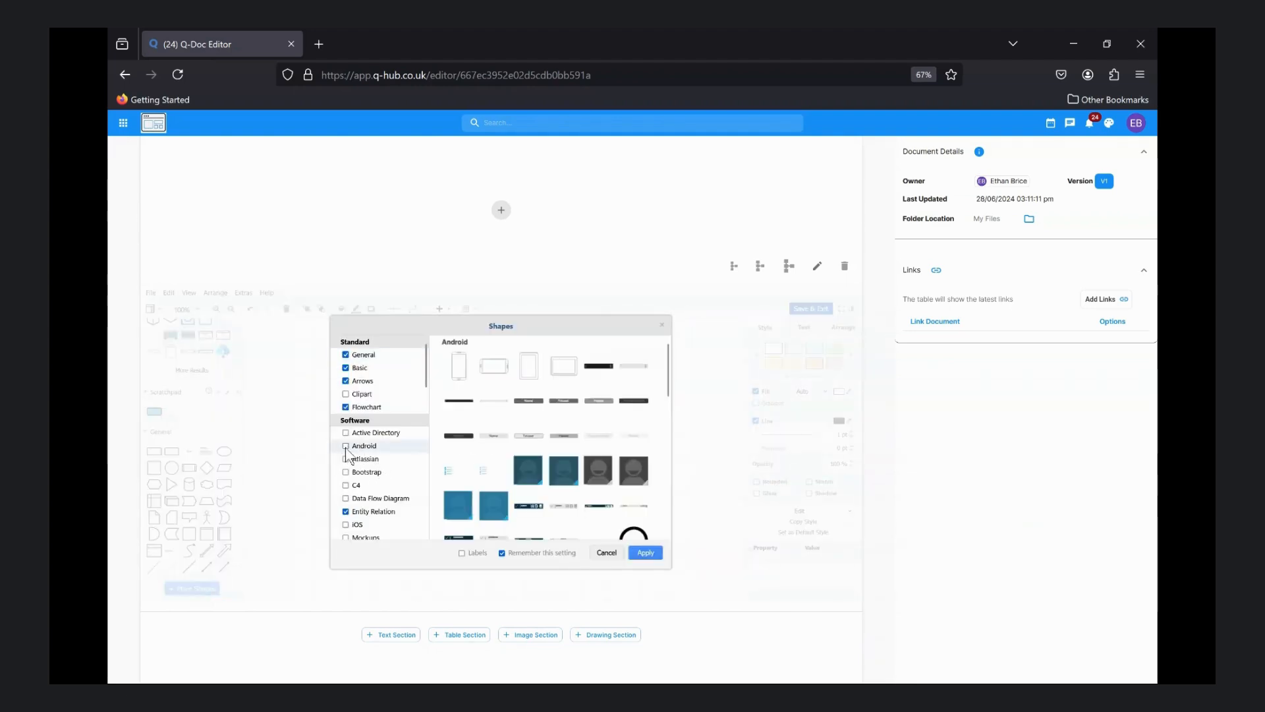
left_click(345, 446)
left_click(645, 552)
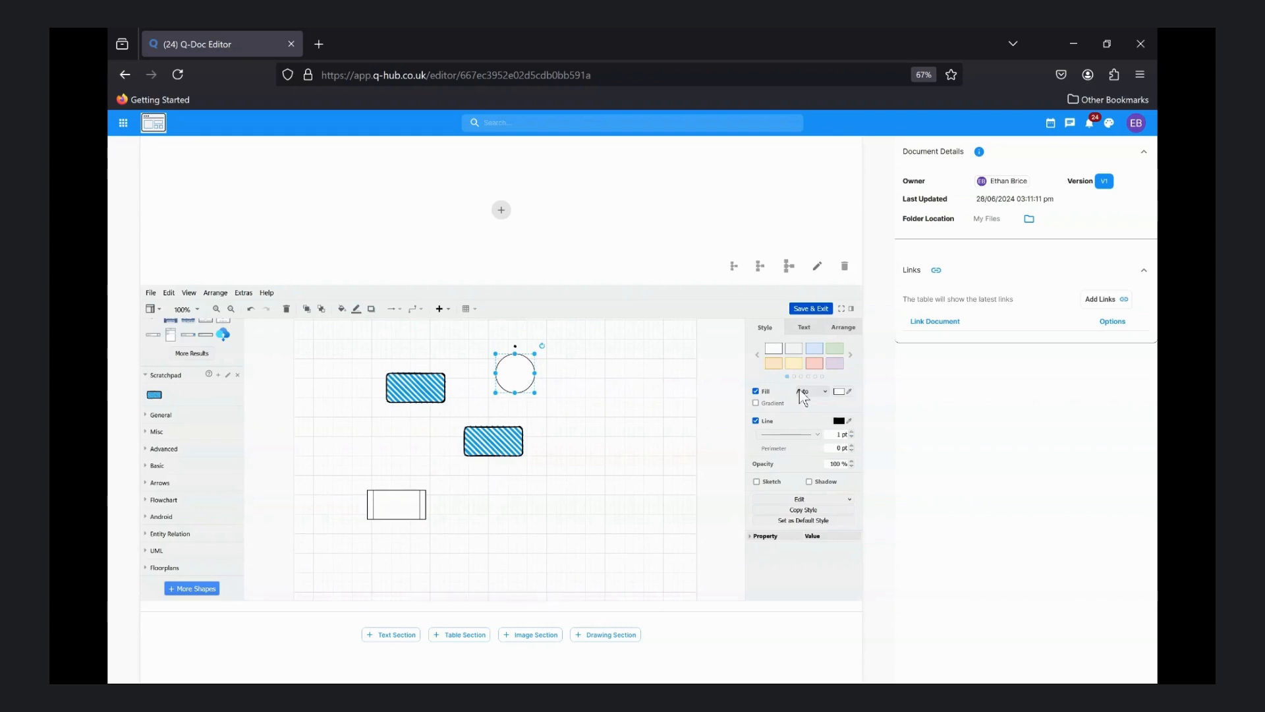
Give the circle the light red style and a dashed outline
left_click(815, 363)
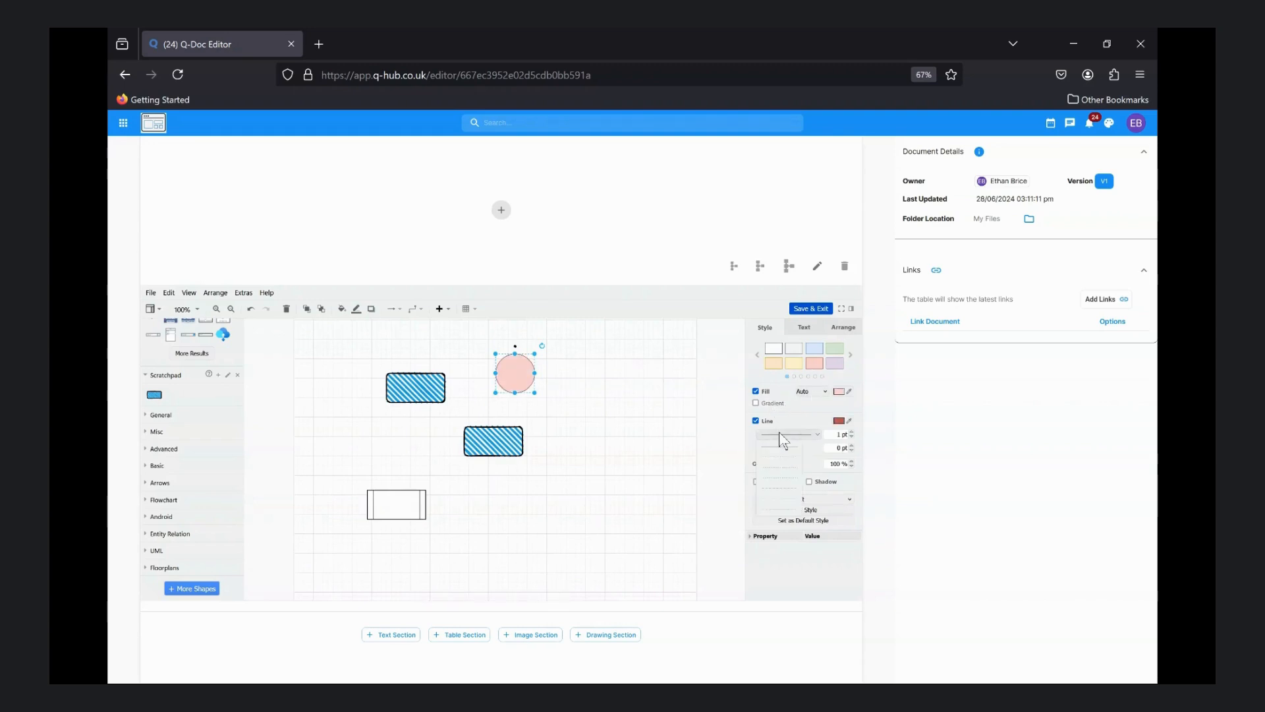
left_click(778, 478)
left_click(657, 469)
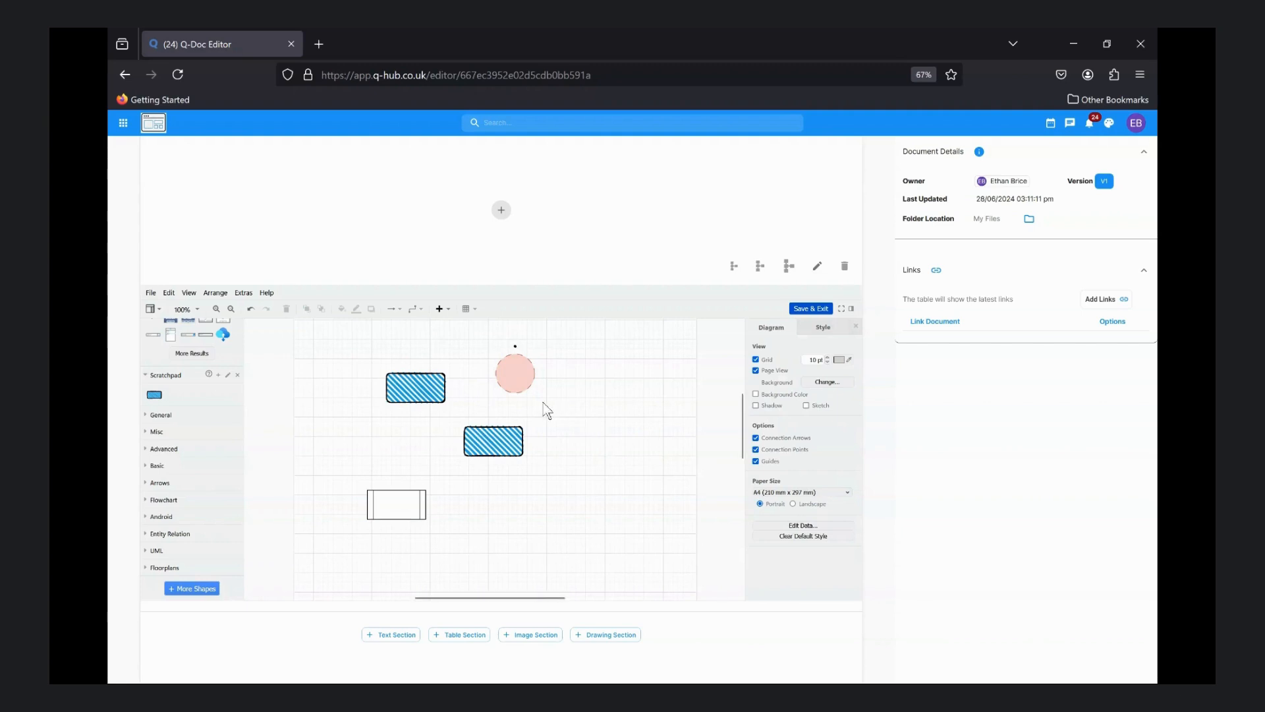
Label the light red circle "text"
left_click(517, 373)
double_click(516, 373)
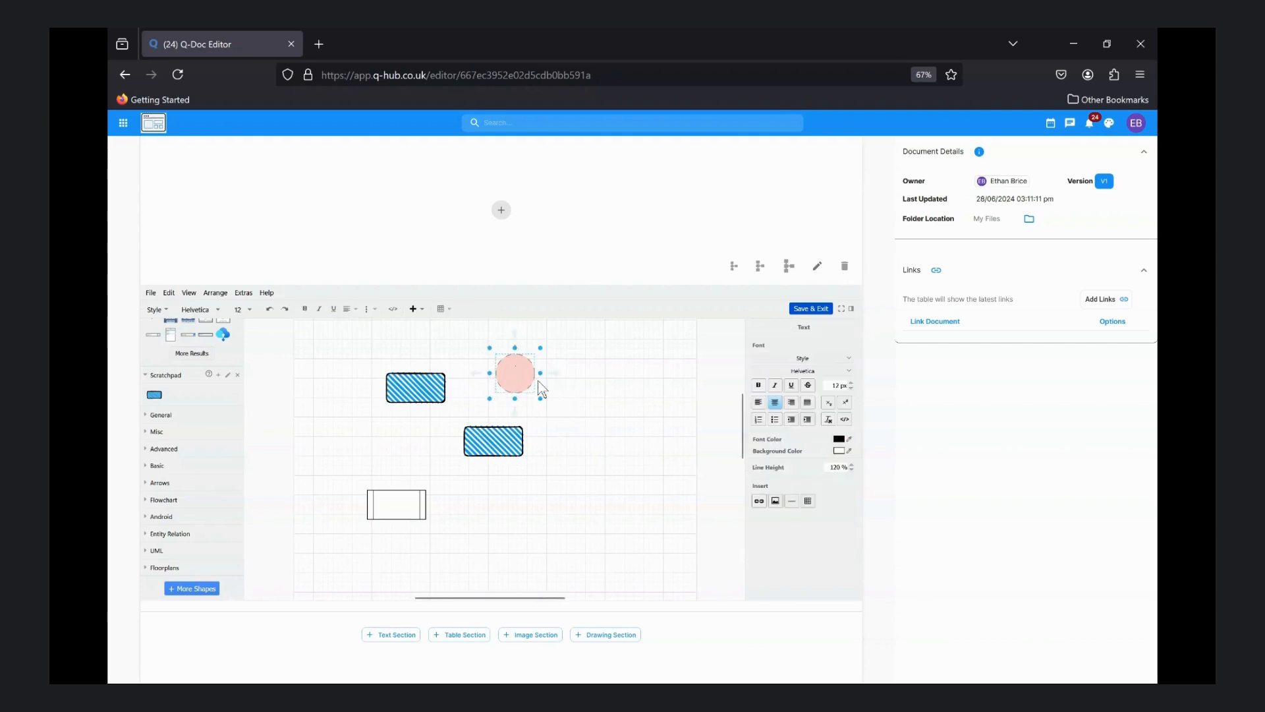
type("text")
left_click(488, 447)
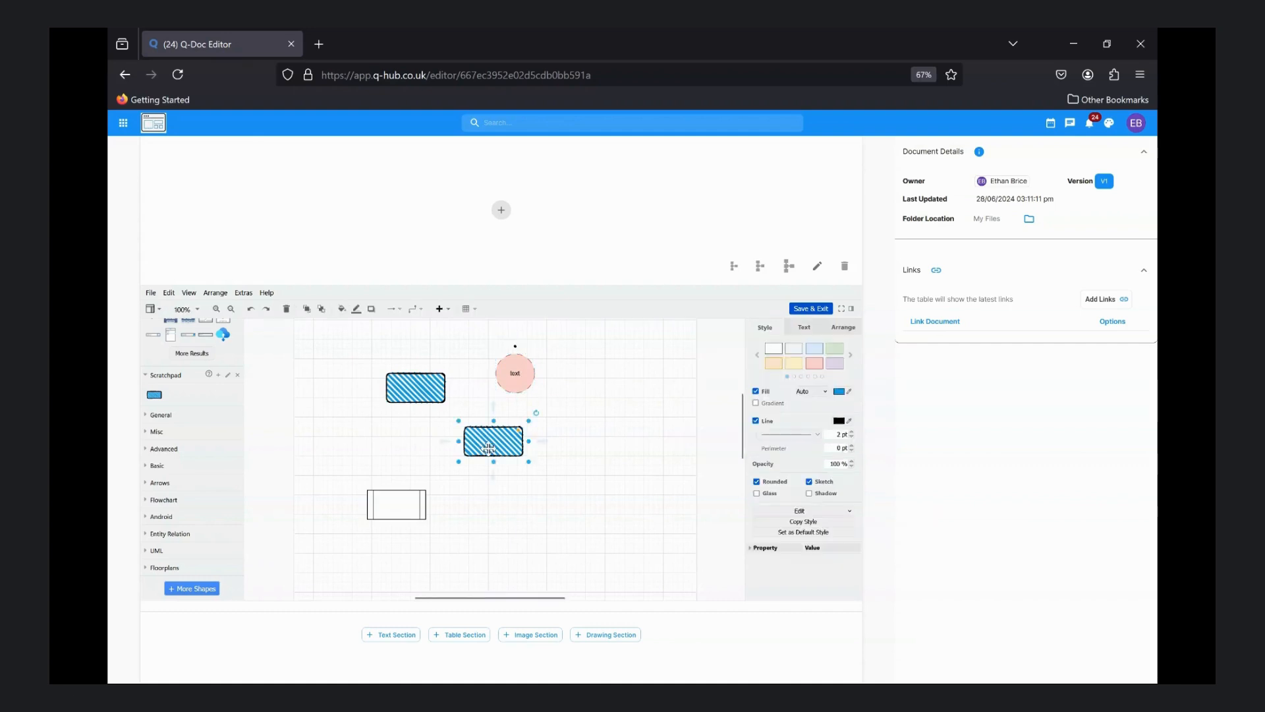
left_click(495, 498)
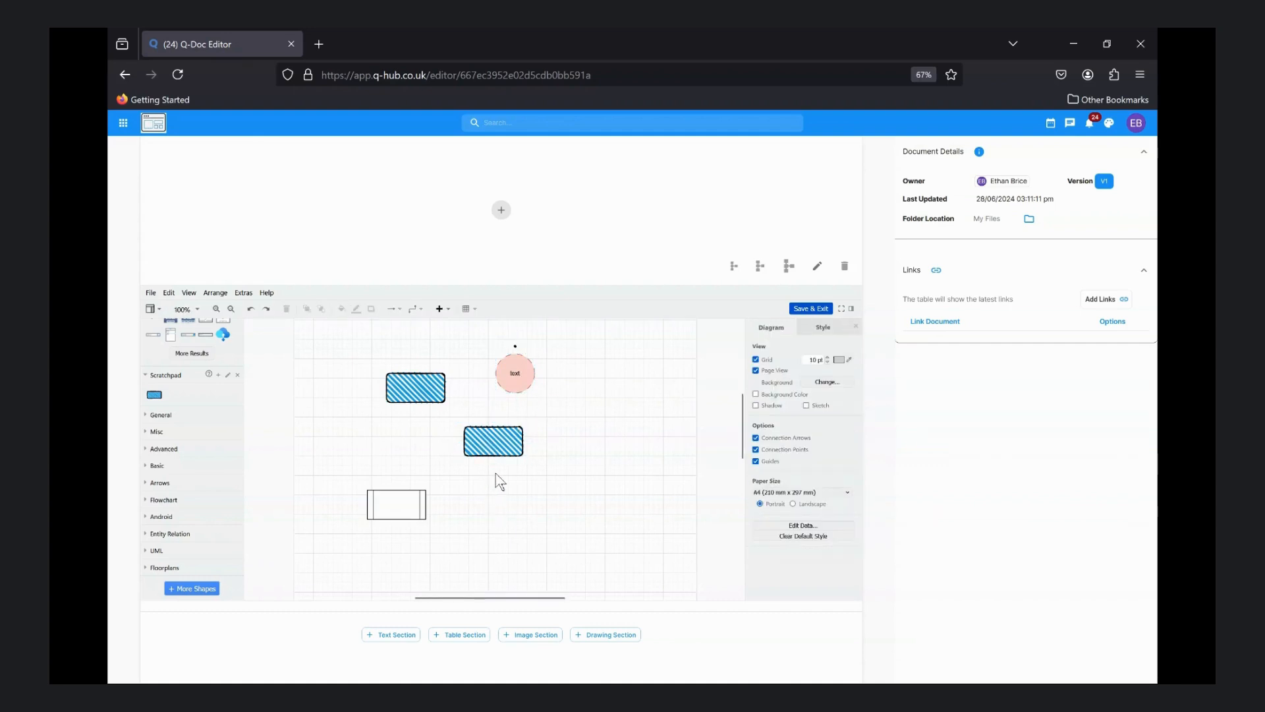
Move the lower hatched box level with the other one on the circle's right side, and save and exit the drawing
left_click_drag(502, 446, 616, 388)
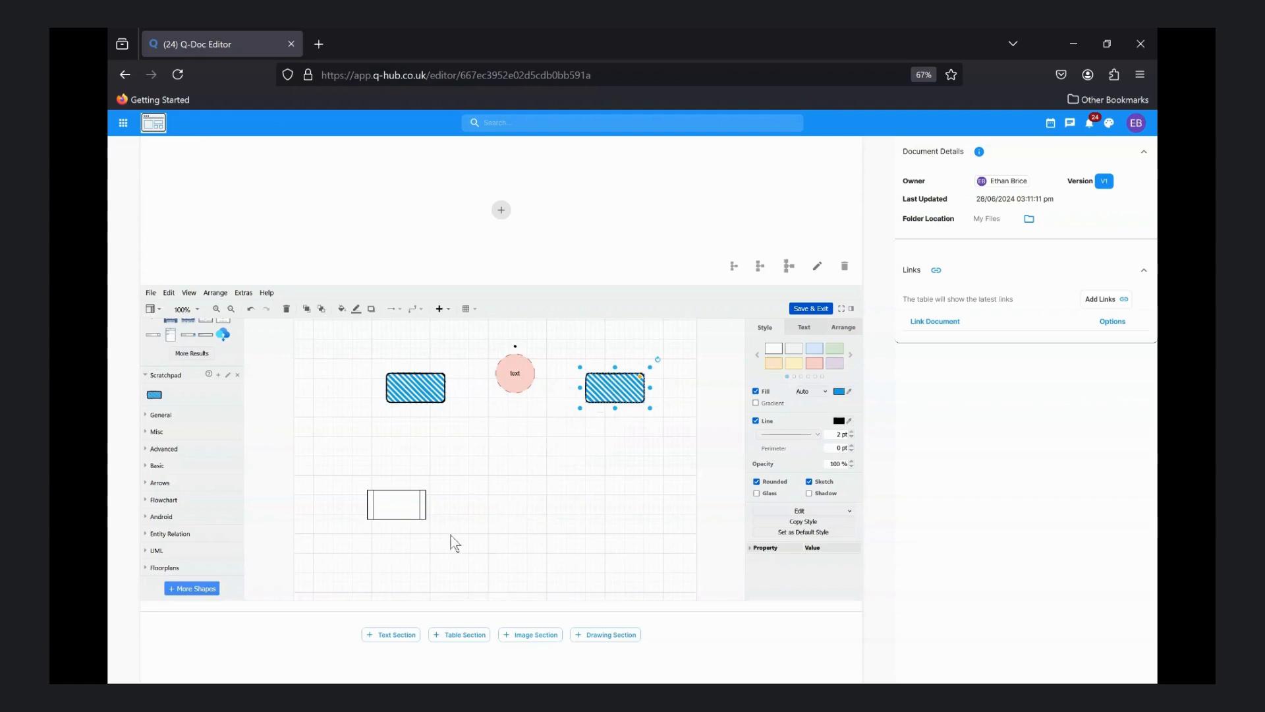
left_click(397, 509)
left_click(811, 309)
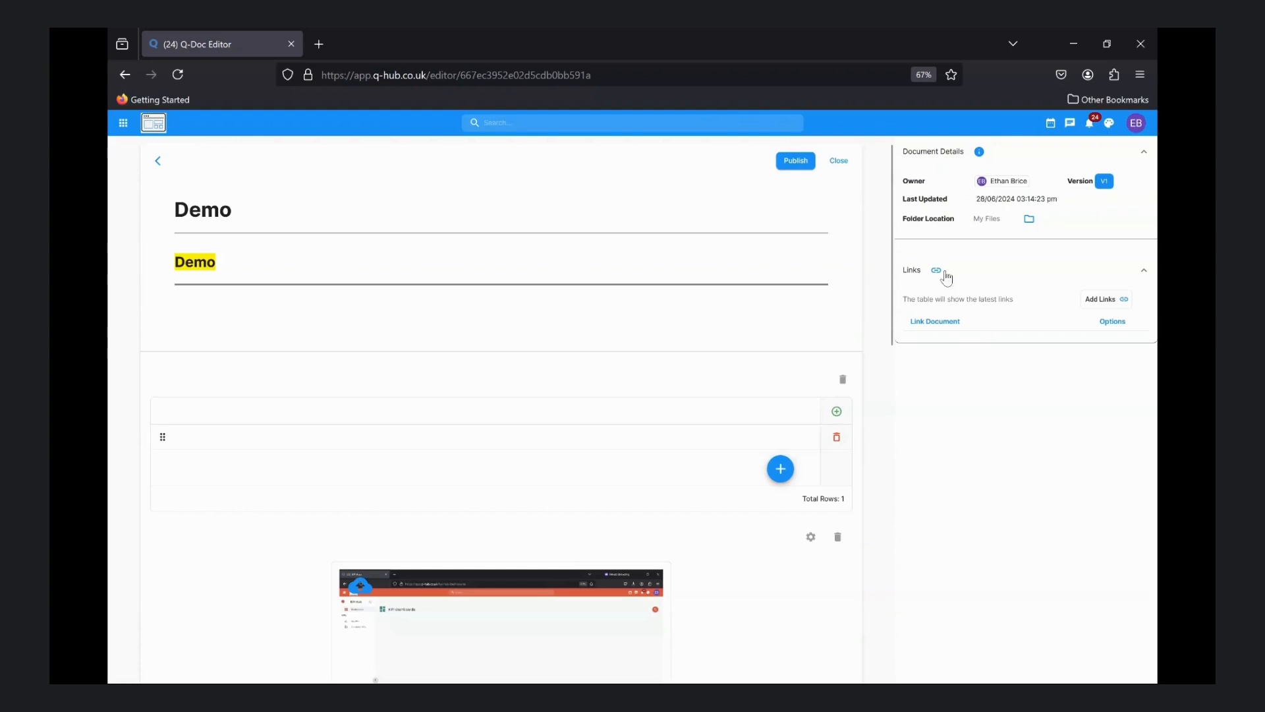
Link the first 8D Process in the process list to the document
left_click_drag(901, 181, 947, 189)
left_click_drag(903, 198, 960, 206)
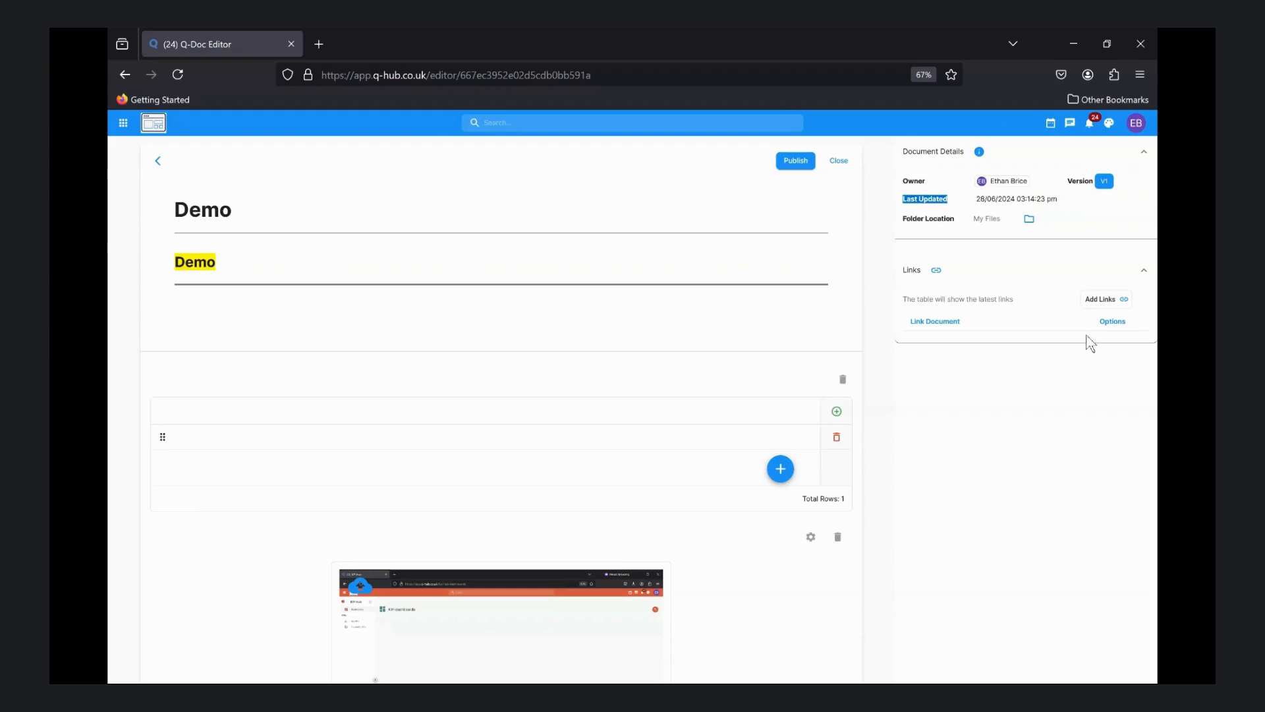
left_click(1100, 300)
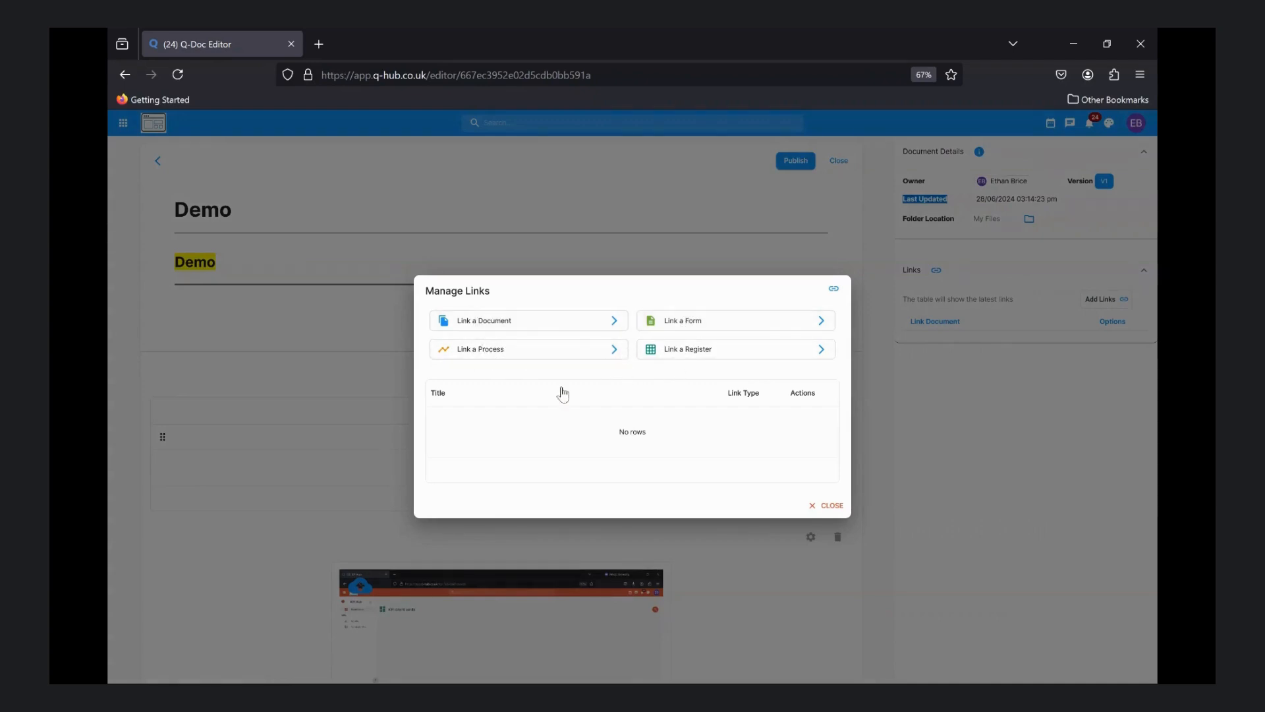
left_click(525, 349)
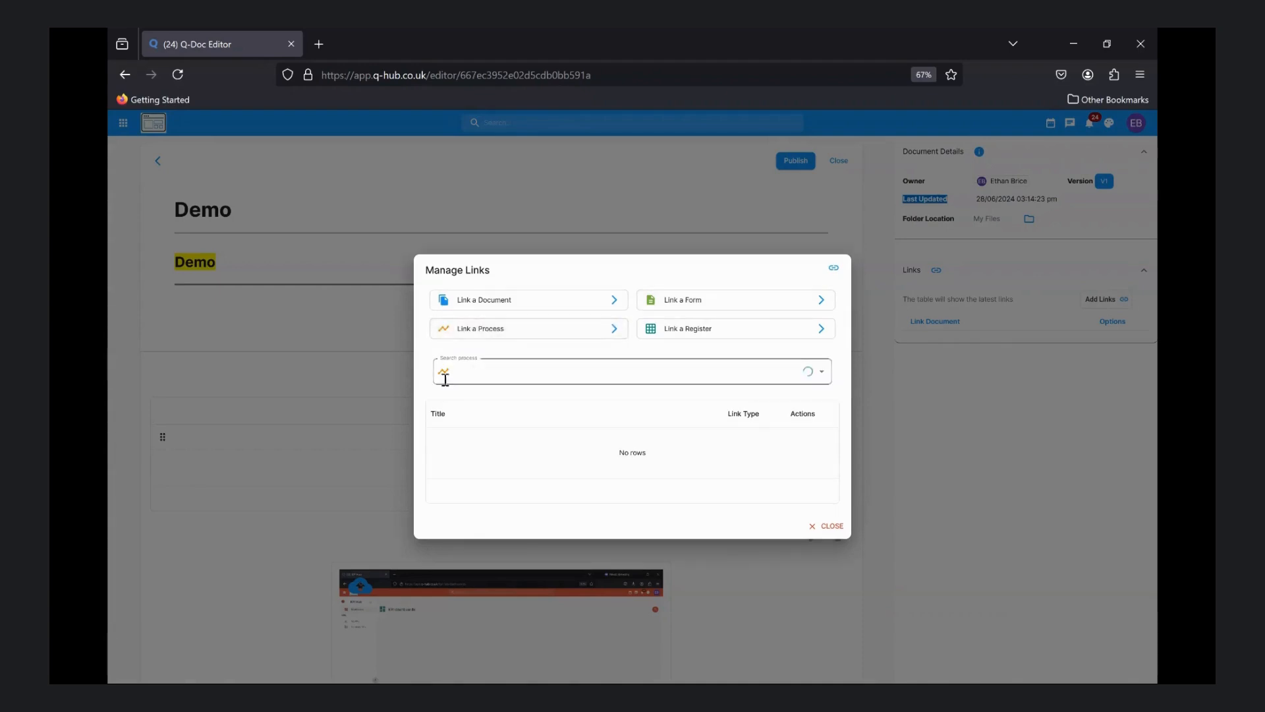
left_click(470, 376)
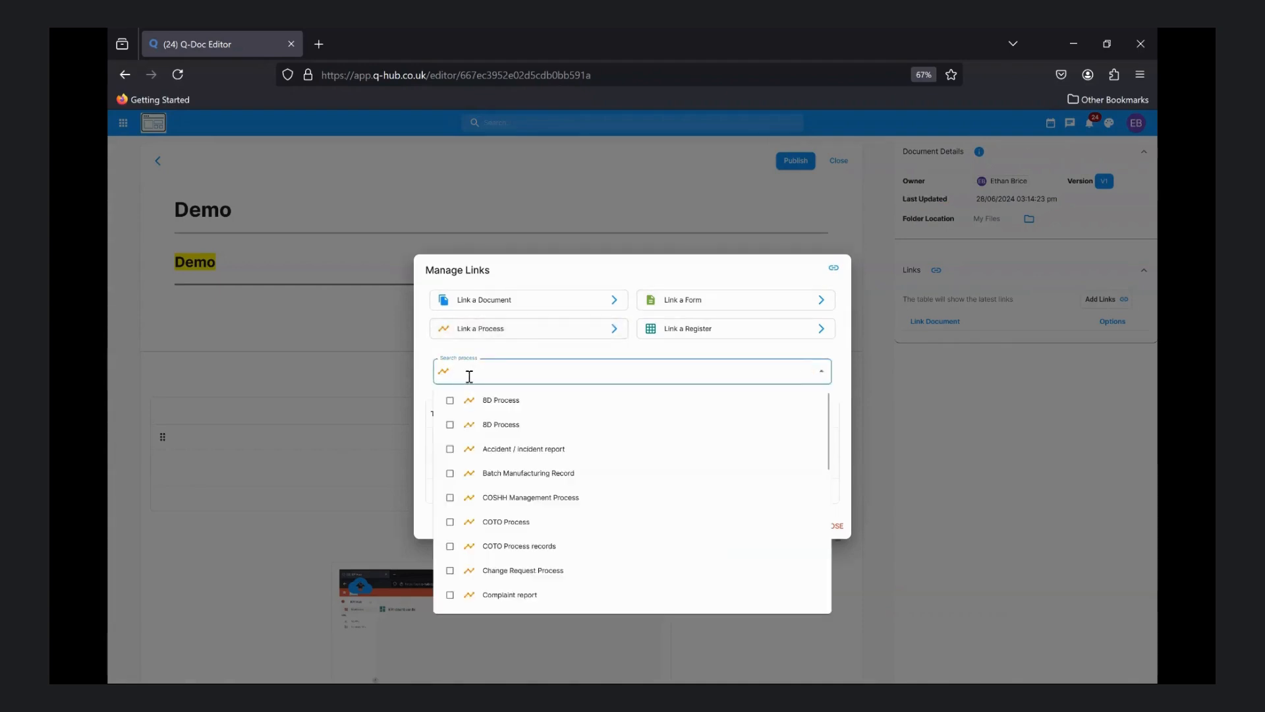
left_click(503, 404)
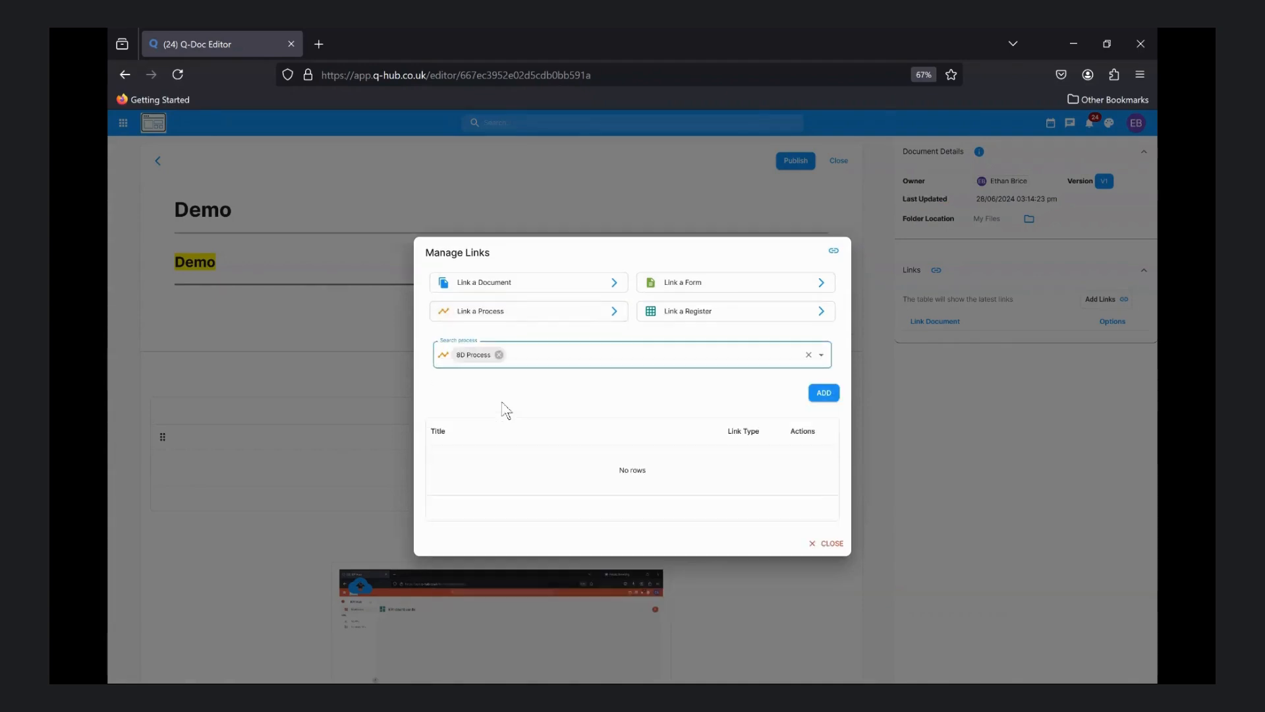
left_click(824, 393)
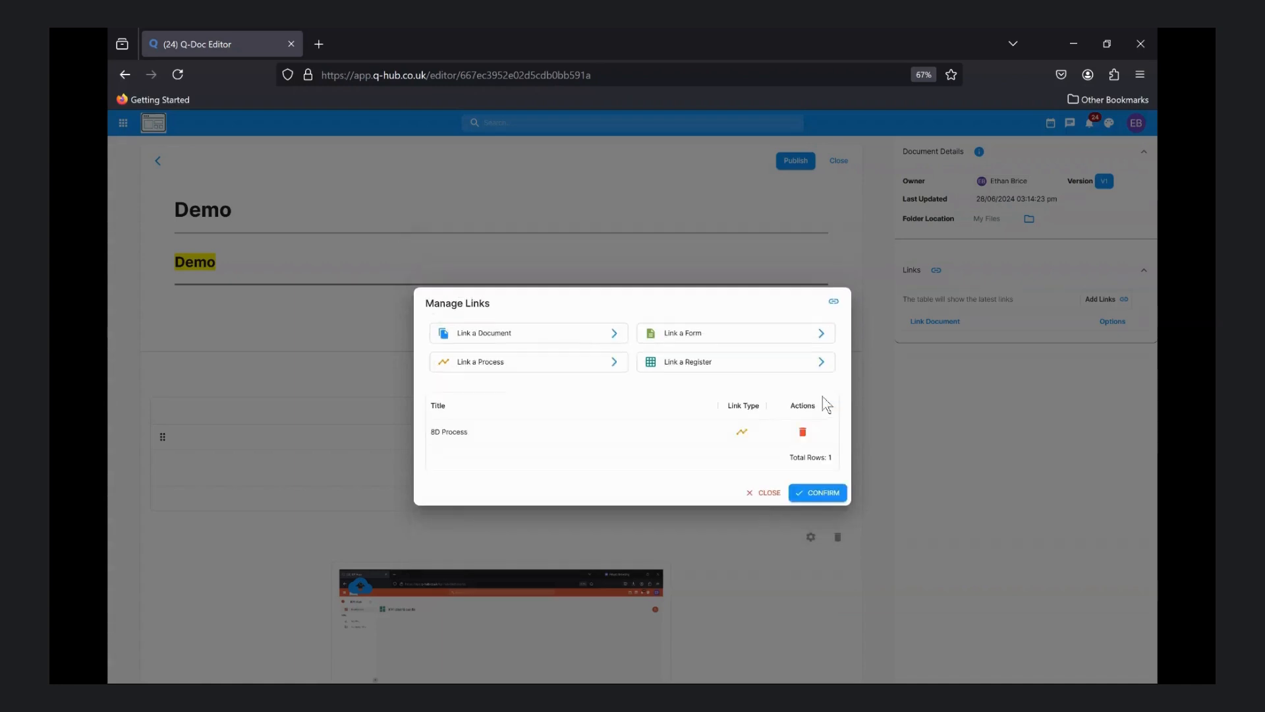
left_click(807, 501)
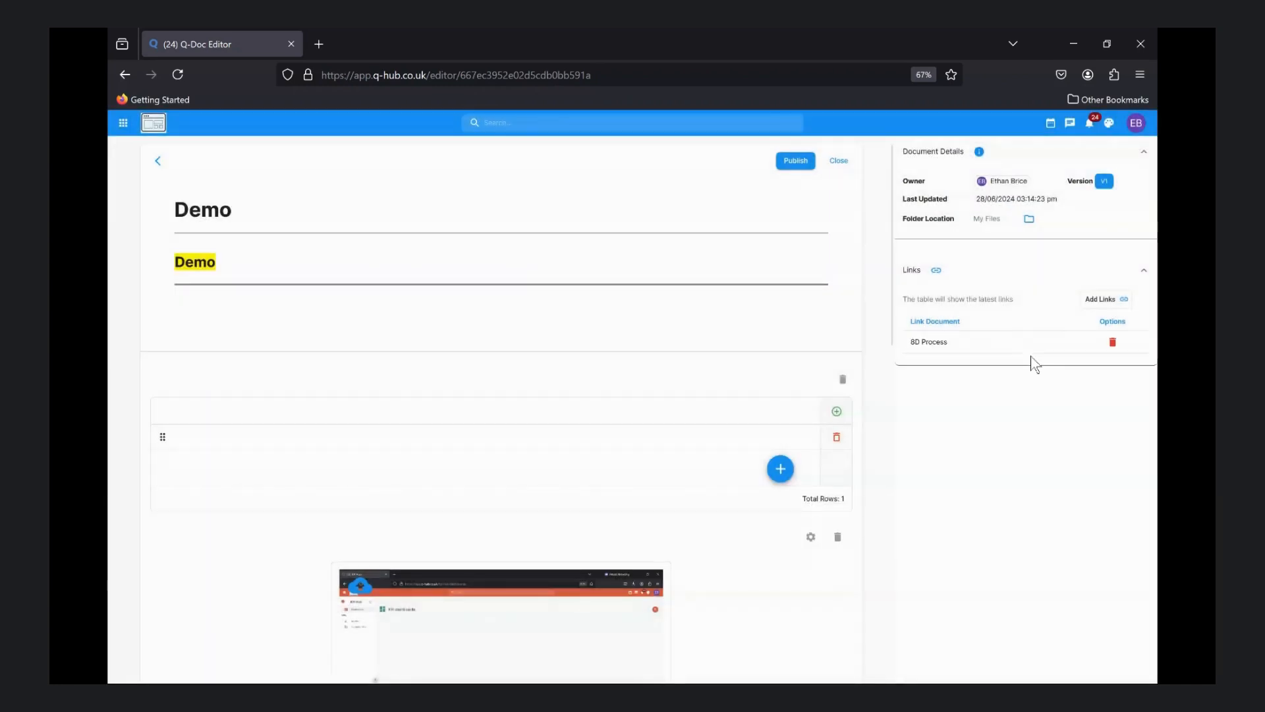
left_click_drag(909, 344, 961, 349)
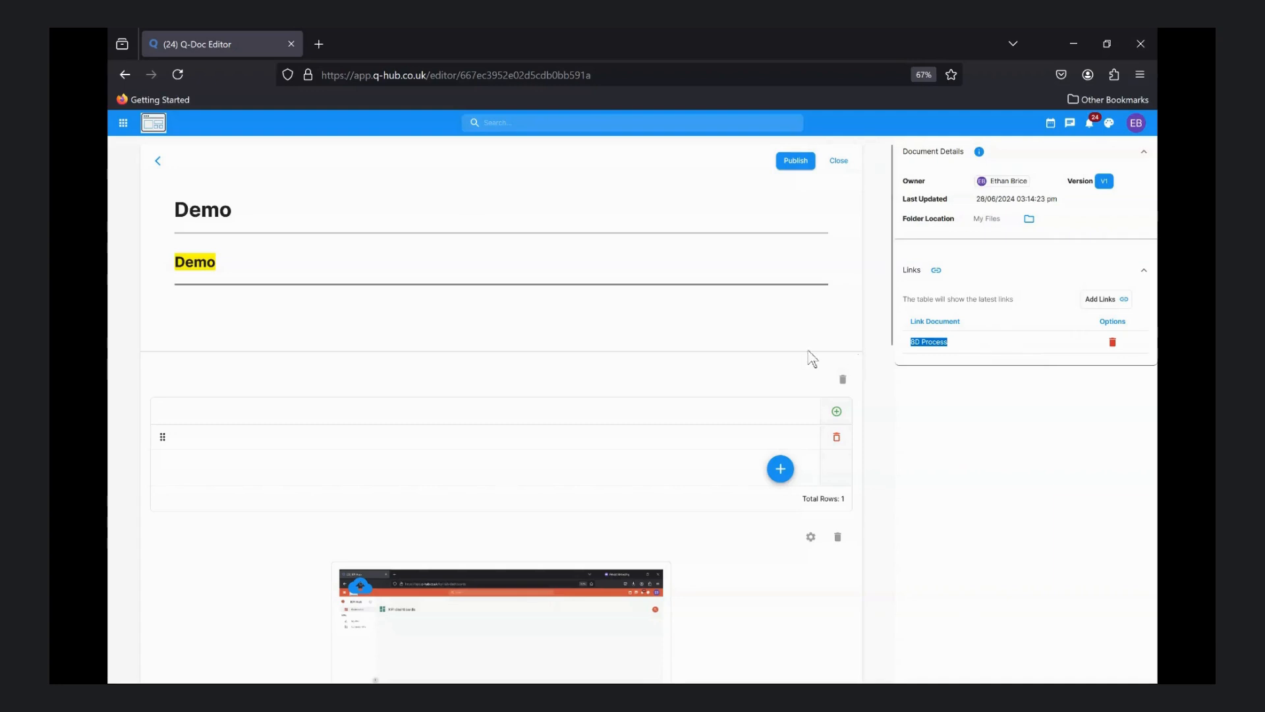
Publish the document as uncontrolled and save it in My Files
left_click(794, 161)
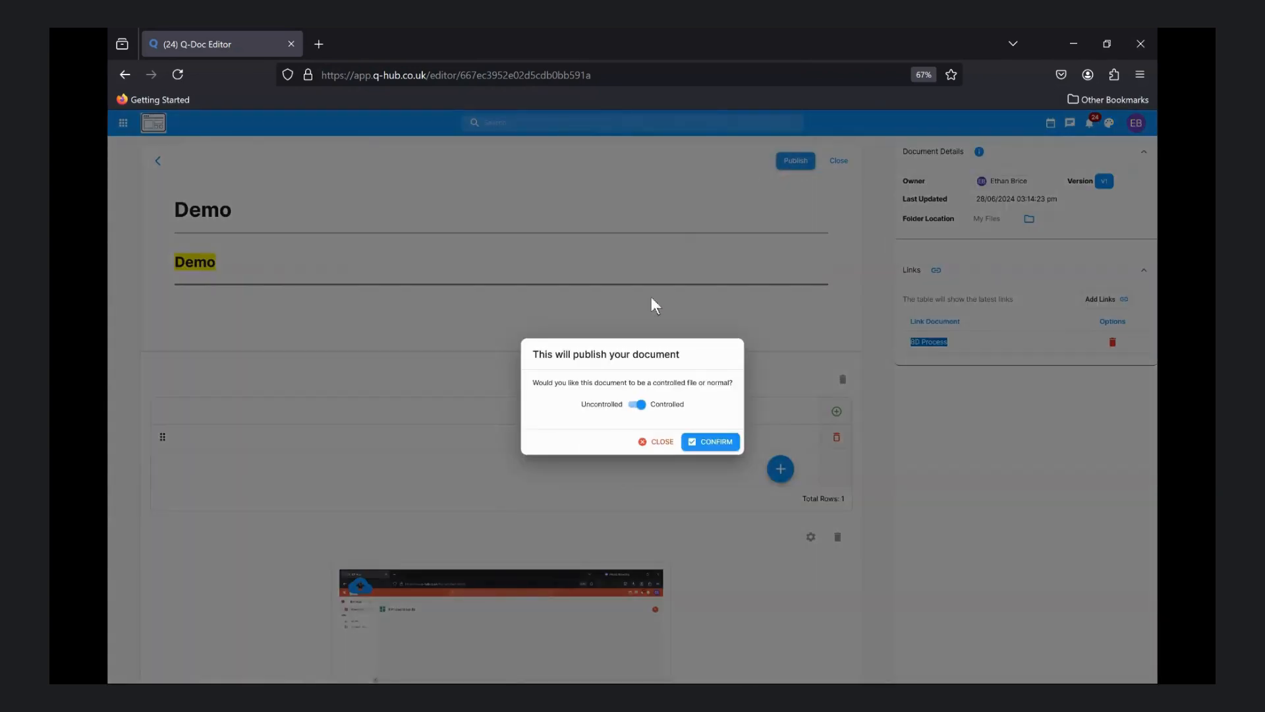
left_click(637, 405)
left_click(700, 451)
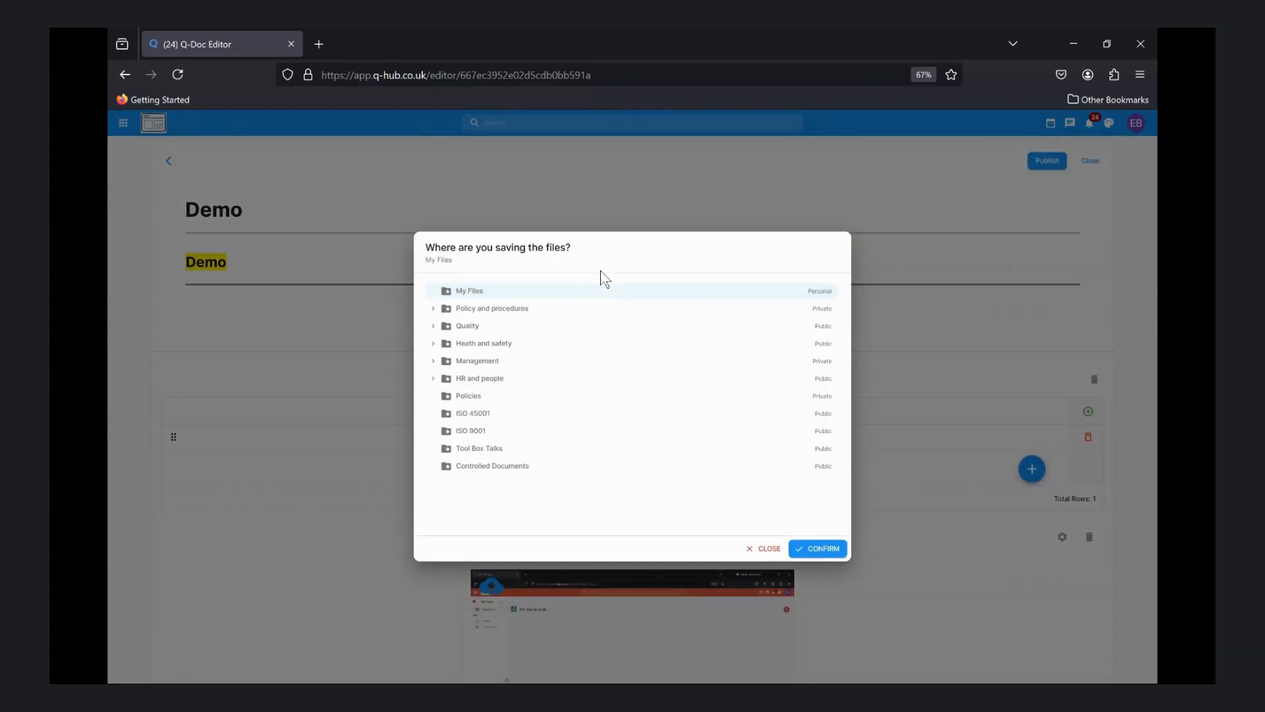
left_click(806, 547)
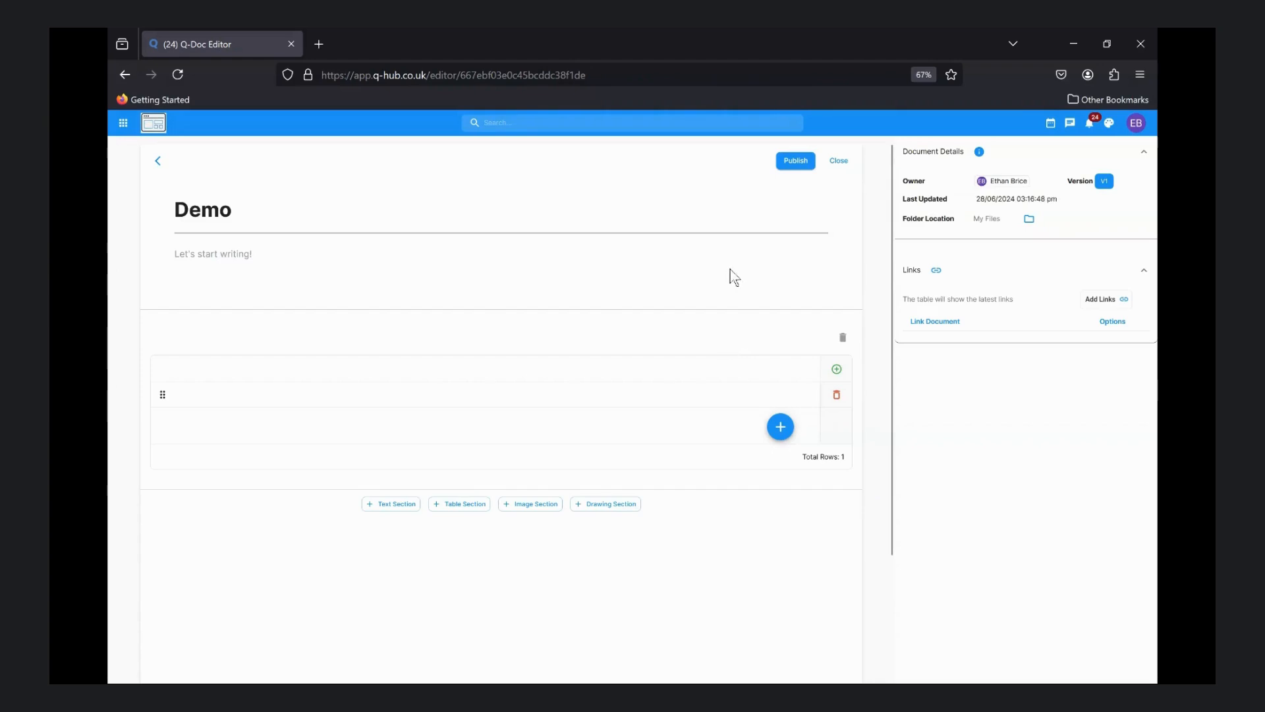
Close the other Demo document as a draft and open the newest Demo entry among the drafts
left_click(838, 160)
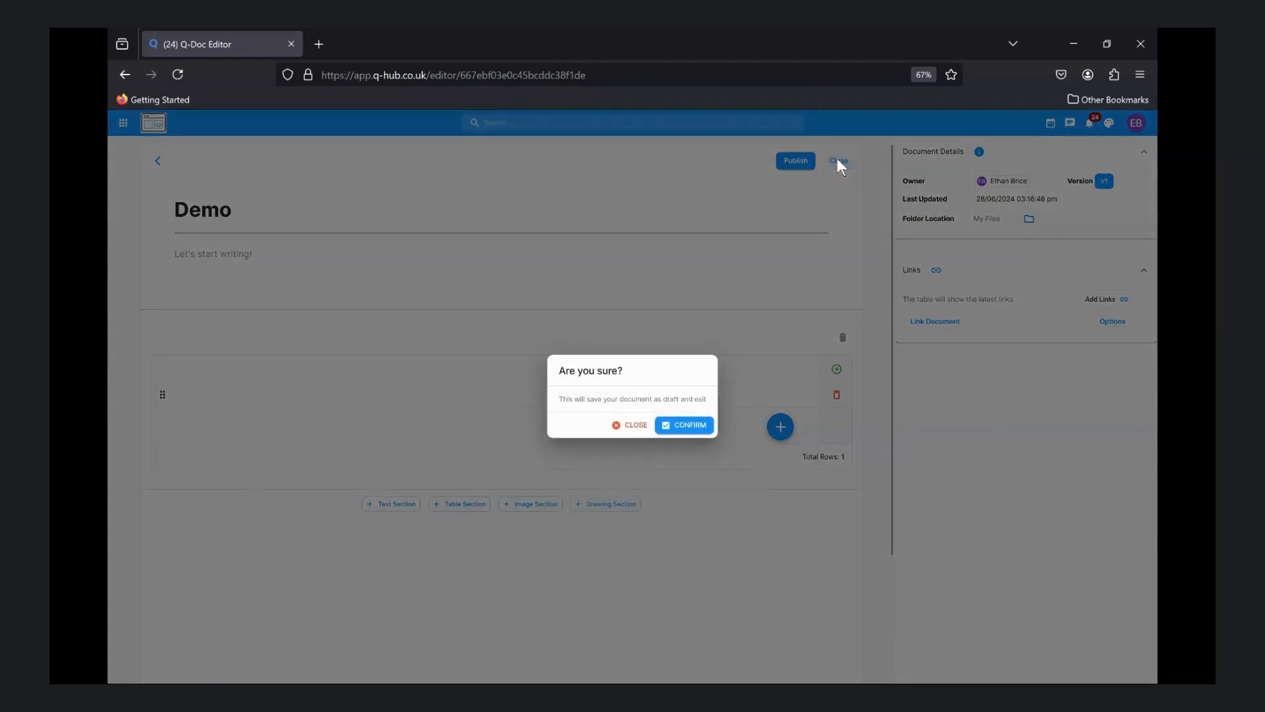
left_click(684, 427)
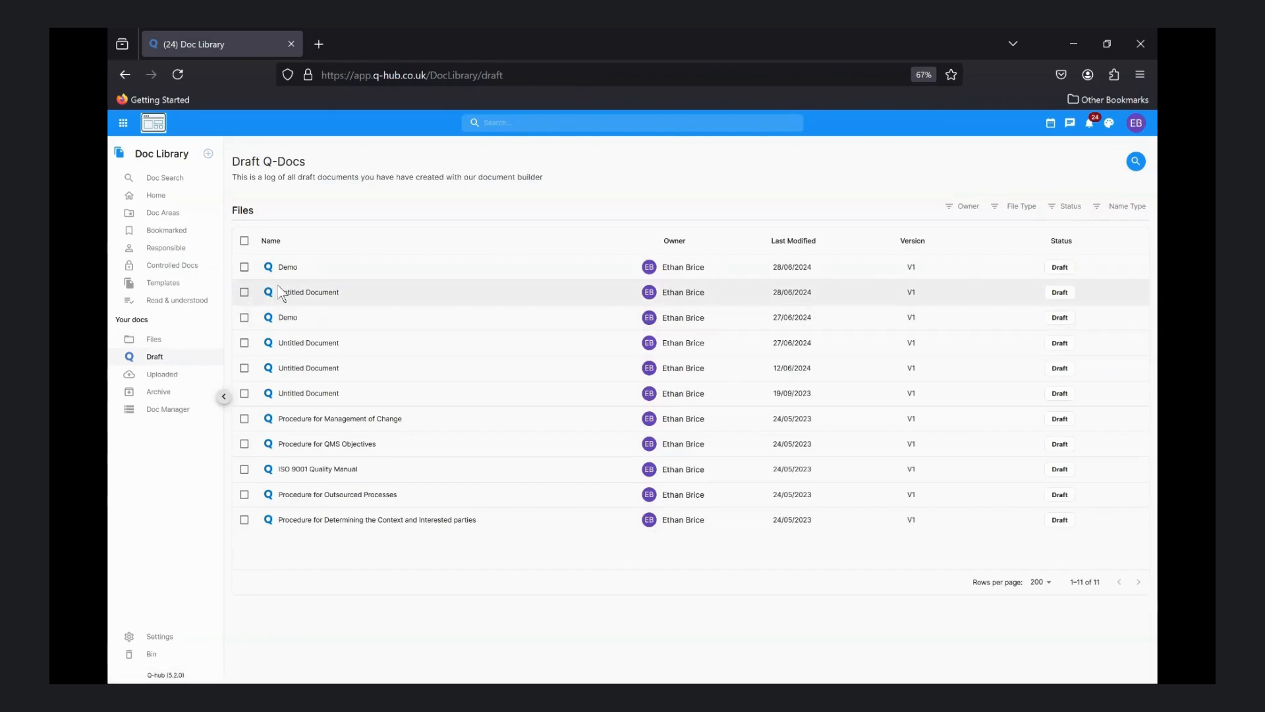
left_click(300, 271)
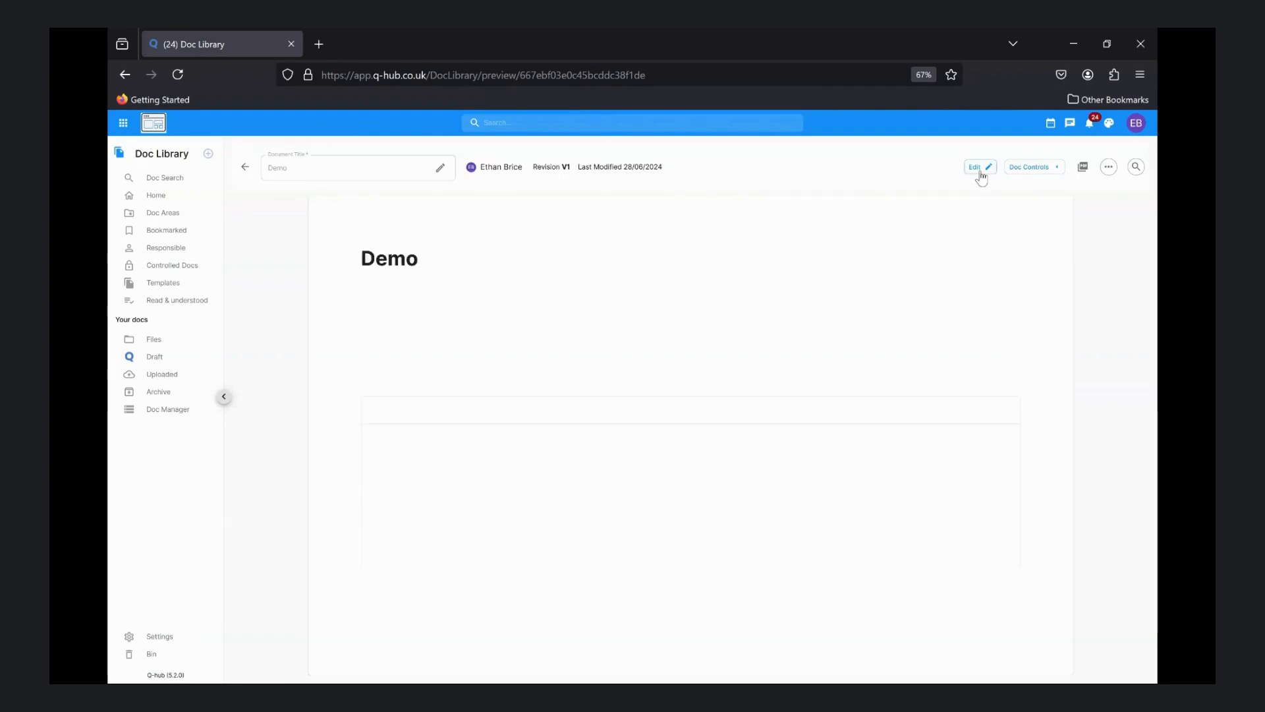
Examine the Demo document's controls, its PDF version and the additional file options
left_click(1049, 168)
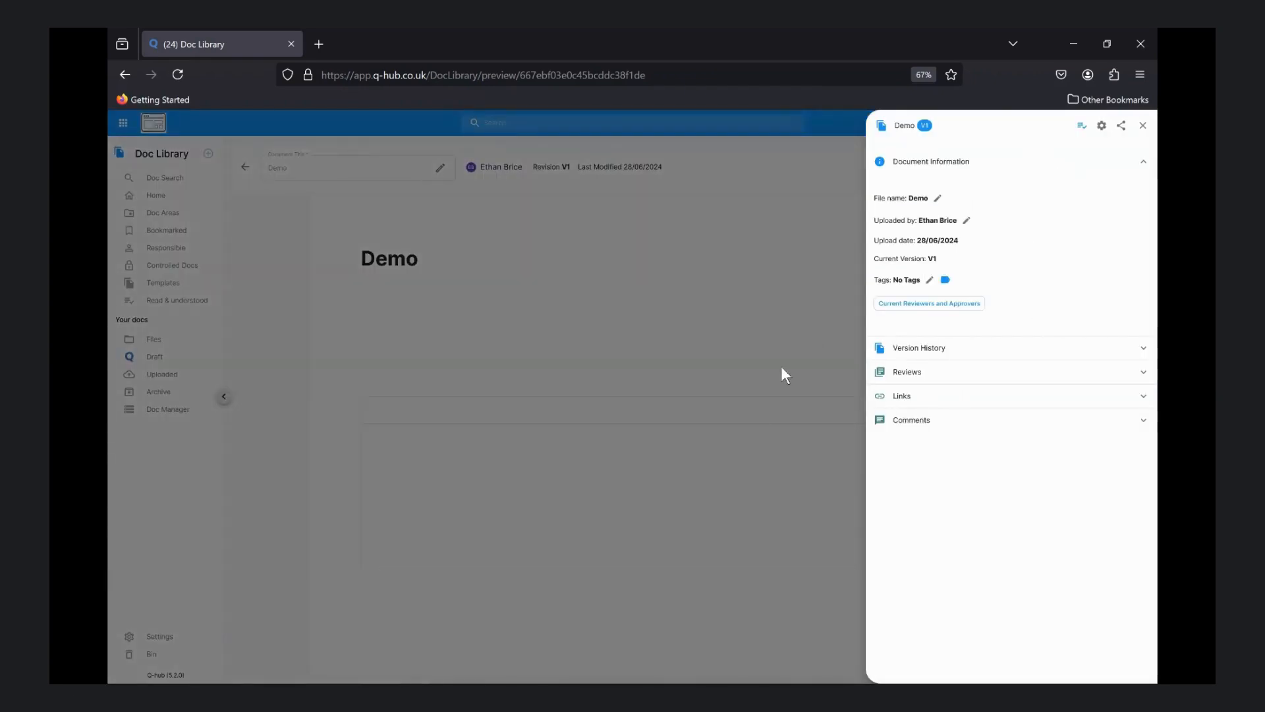
left_click(742, 435)
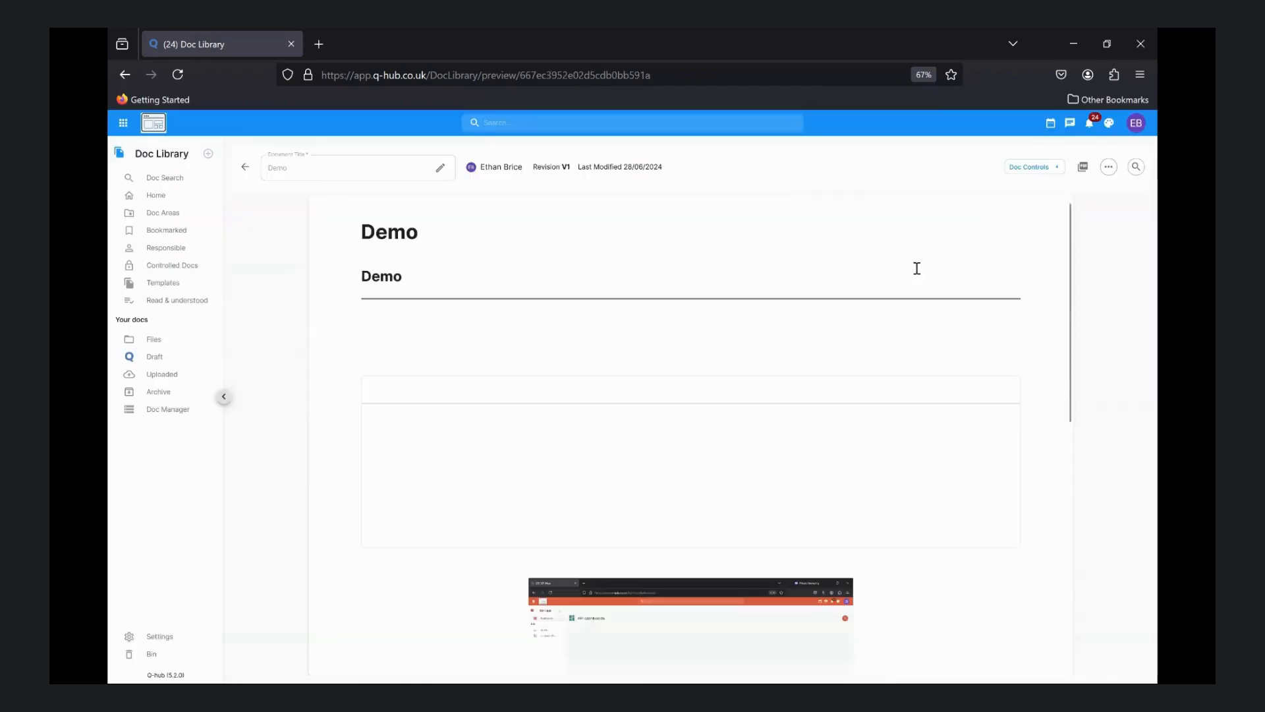
left_click(1083, 169)
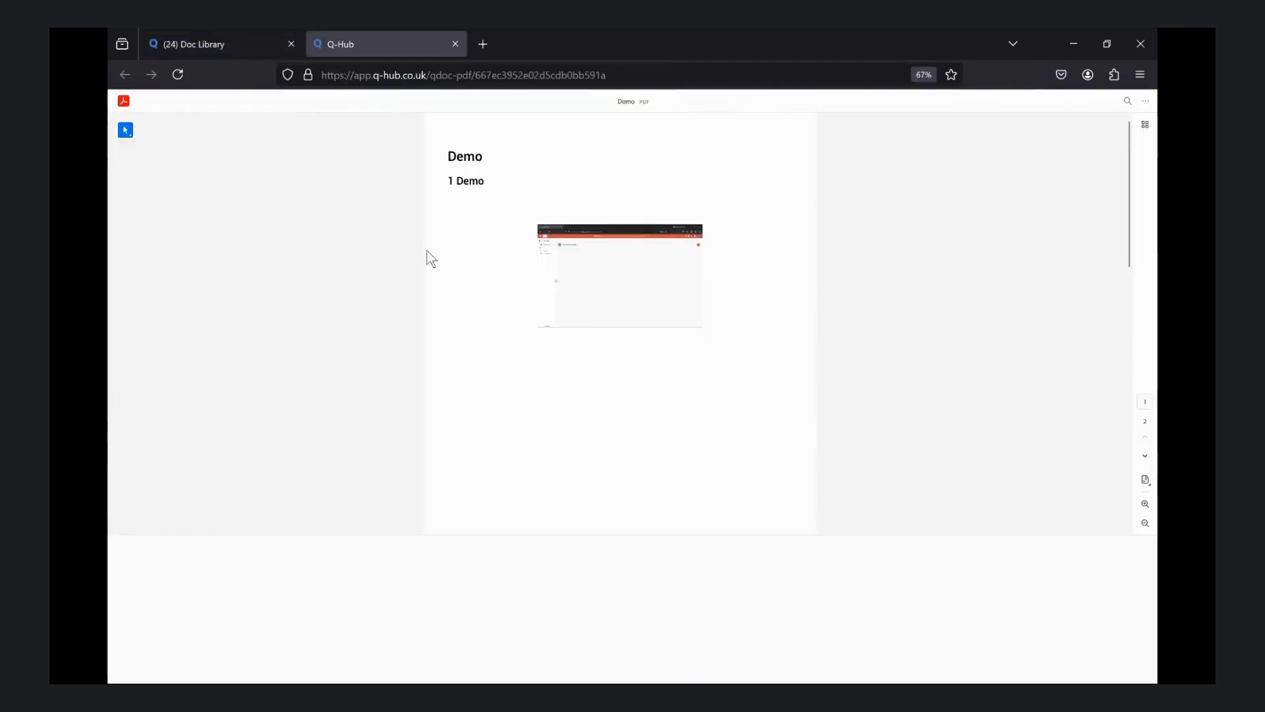
left_click(456, 44)
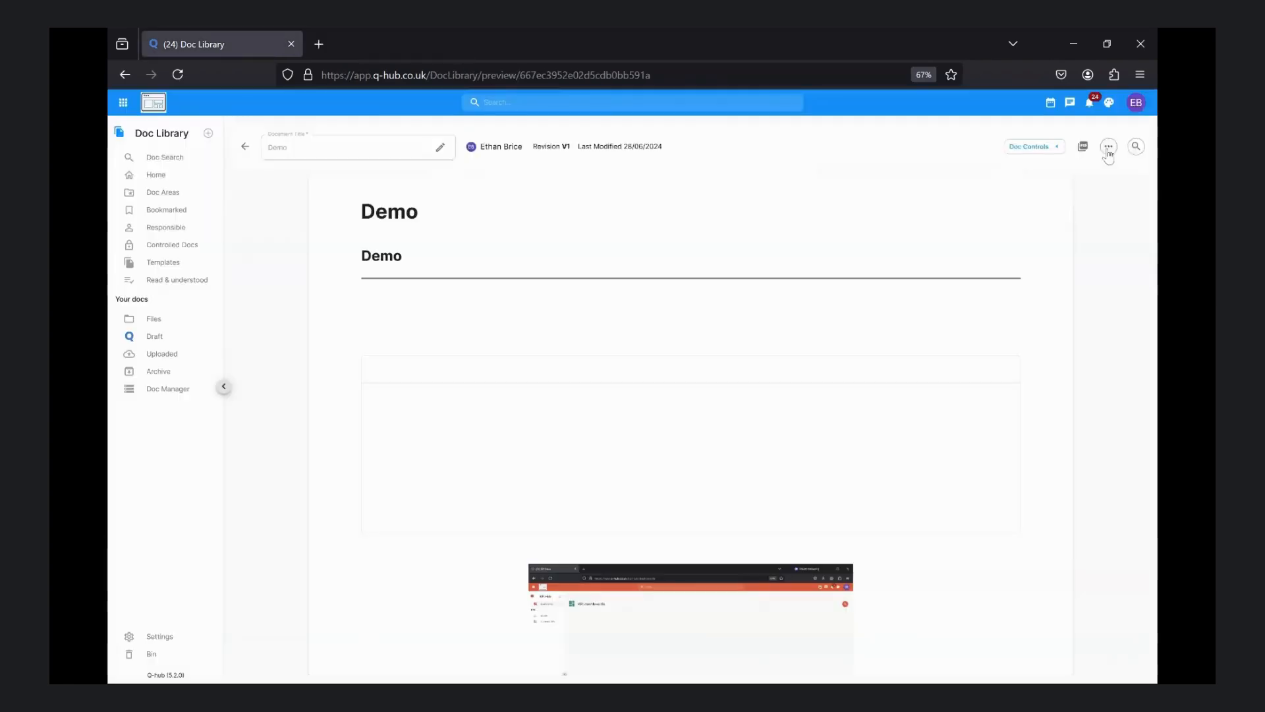
left_click(1109, 146)
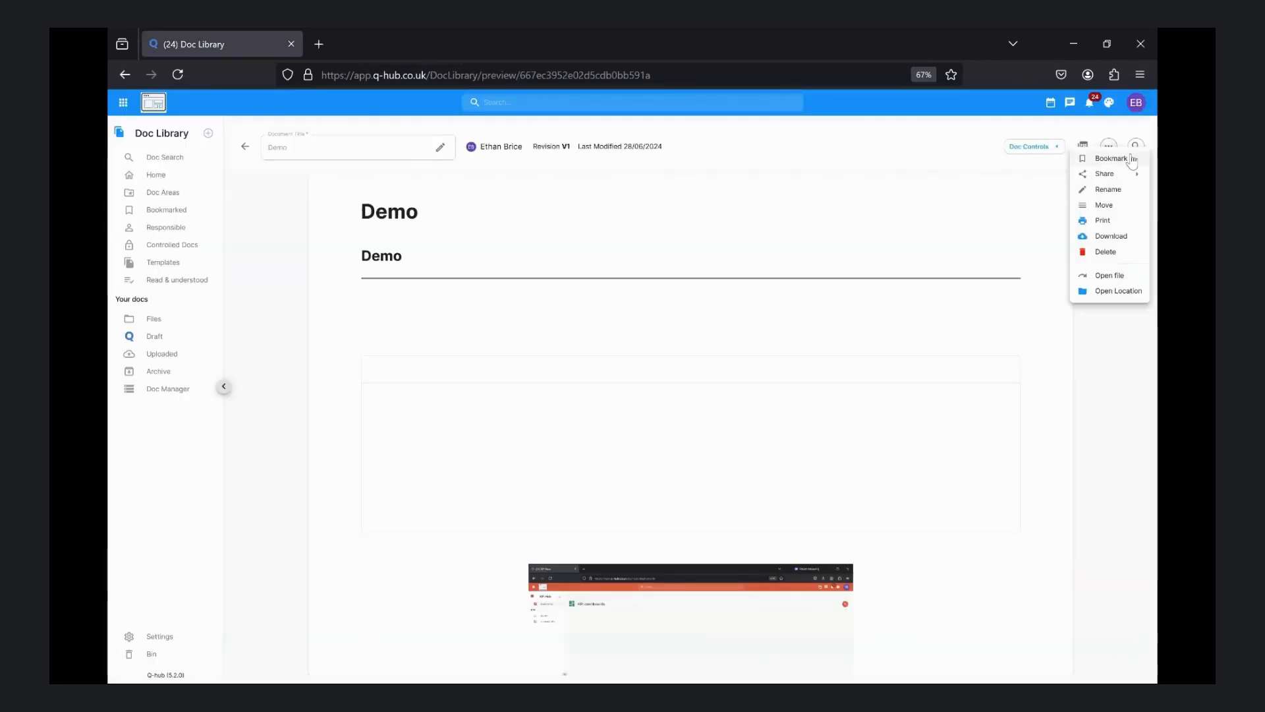